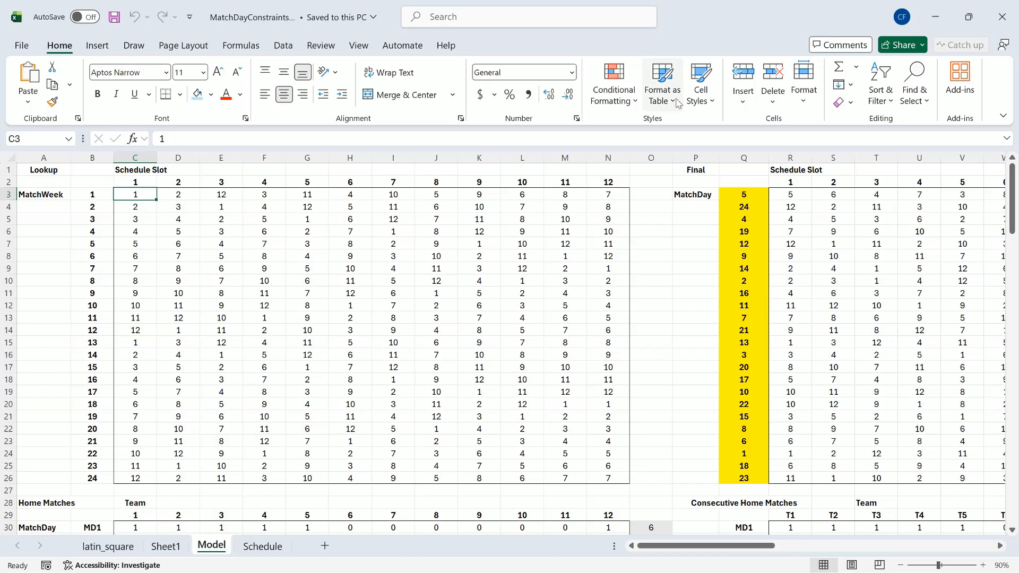
Step: Review the model's fixture dates, club list, streak and match-gap limits, and the Home Matches and Away Matches arrays
{"action": "left_click_drag", "start_coordinate": [699, 548], "coordinate": [921, 557]}
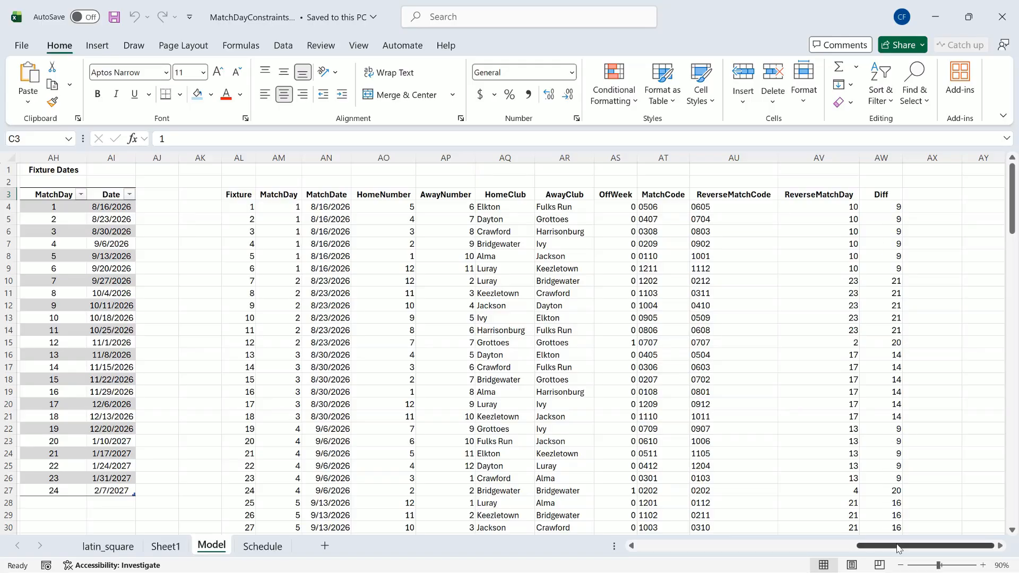
{"action": "left_click_drag", "start_coordinate": [894, 546], "coordinate": [797, 546]}
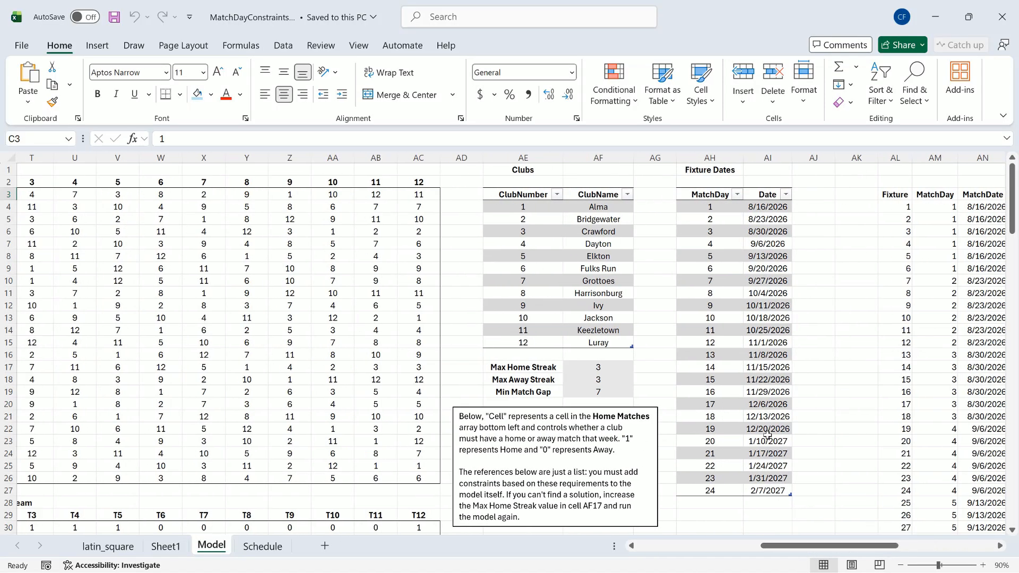
{"action": "left_click", "coordinate": [626, 389]}
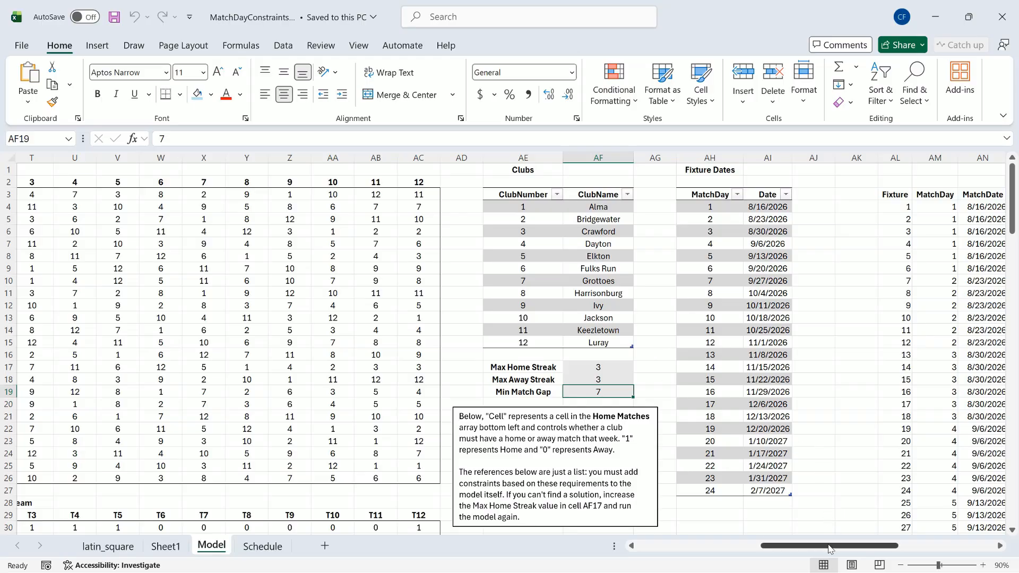
{"action": "left_click_drag", "start_coordinate": [830, 548], "coordinate": [698, 554]}
{"action": "scroll", "coordinate": [664, 332], "scroll_direction": "down", "scroll_amount": 4}
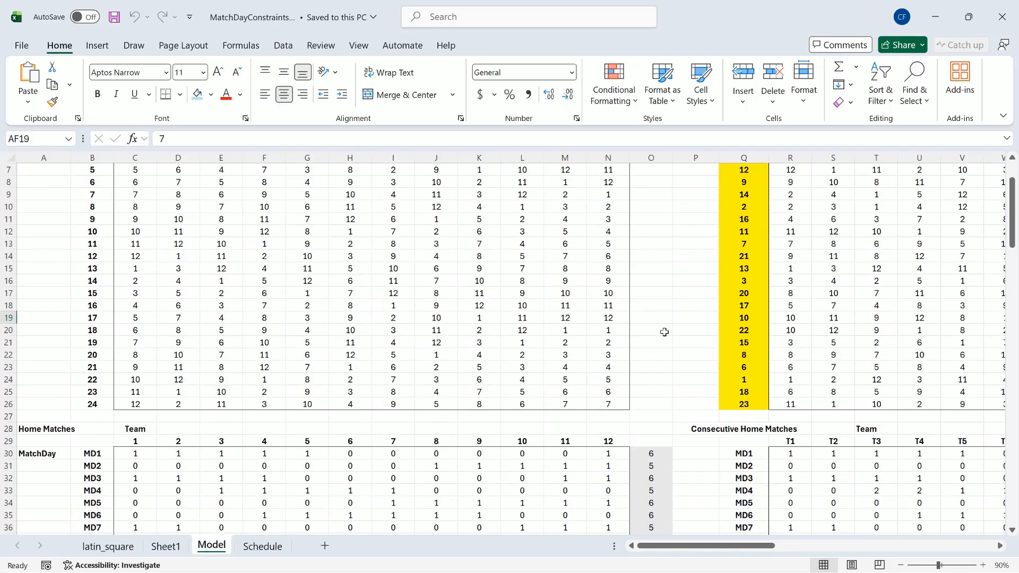
{"action": "scroll", "coordinate": [664, 332], "scroll_direction": "down", "scroll_amount": 4}
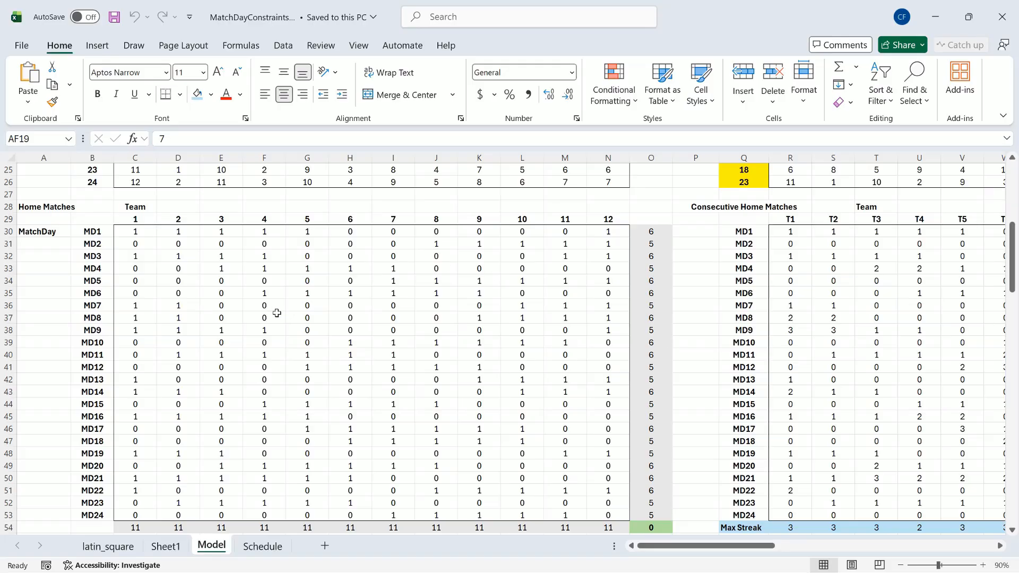
{"action": "scroll", "coordinate": [277, 313], "scroll_direction": "down", "scroll_amount": 4}
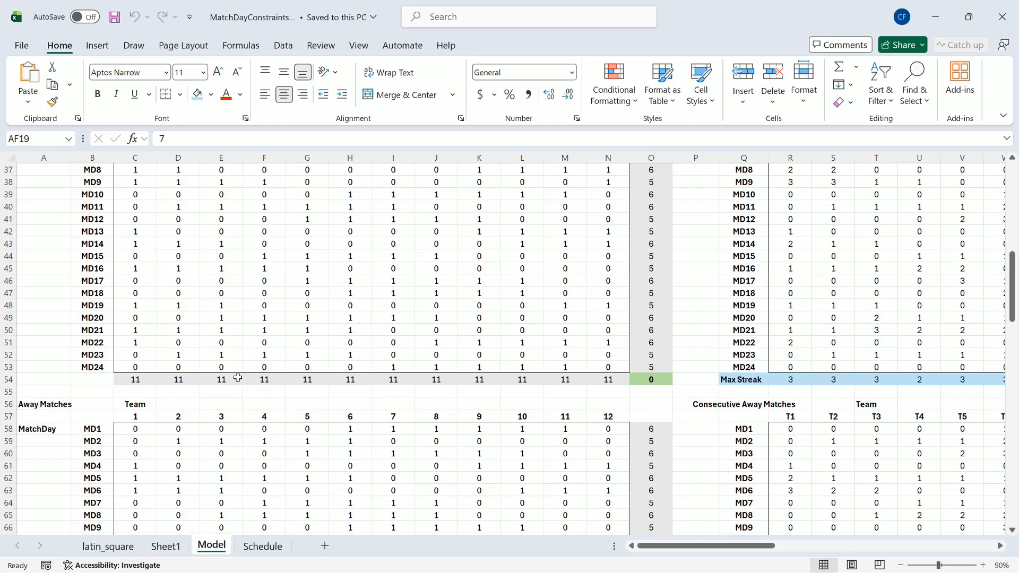
{"action": "scroll", "coordinate": [238, 377], "scroll_direction": "up", "scroll_amount": 3}
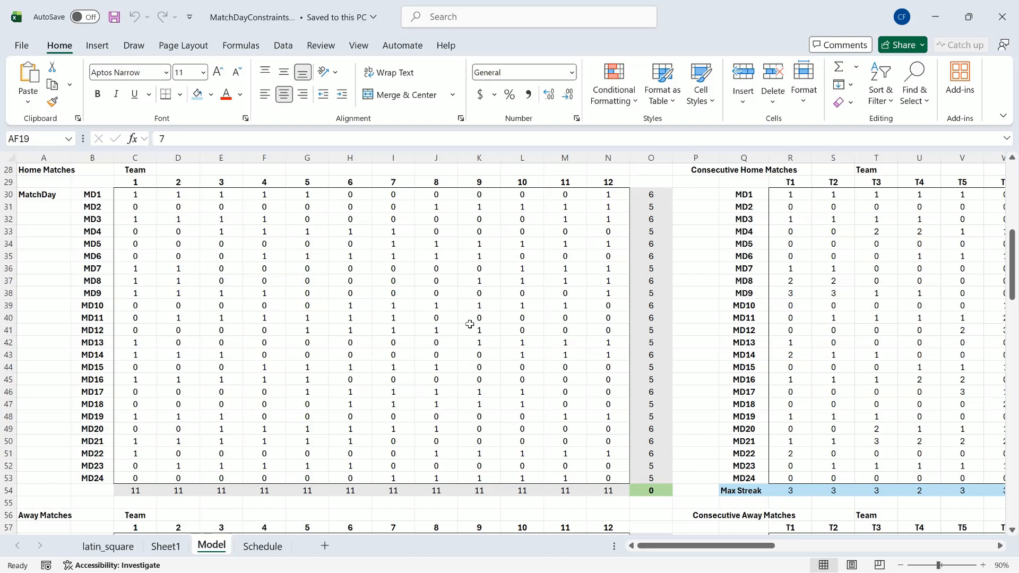
Step: Highlight the MD3 cells of teams 1 and 9 in the Home Matches array (C32 and K32) with a light blue fill
{"action": "left_click", "coordinate": [141, 218]}
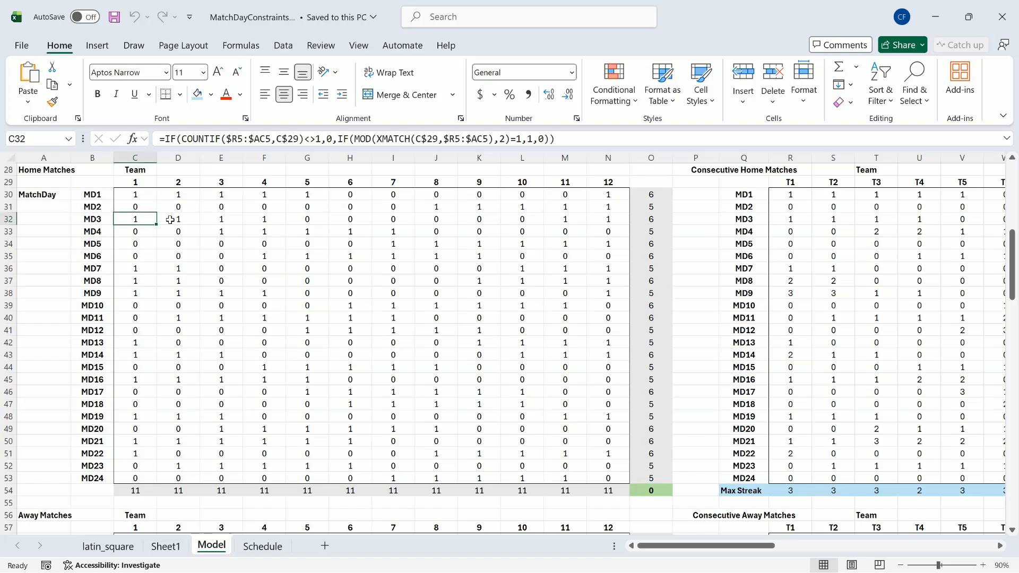
{"action": "left_click", "coordinate": [198, 94]}
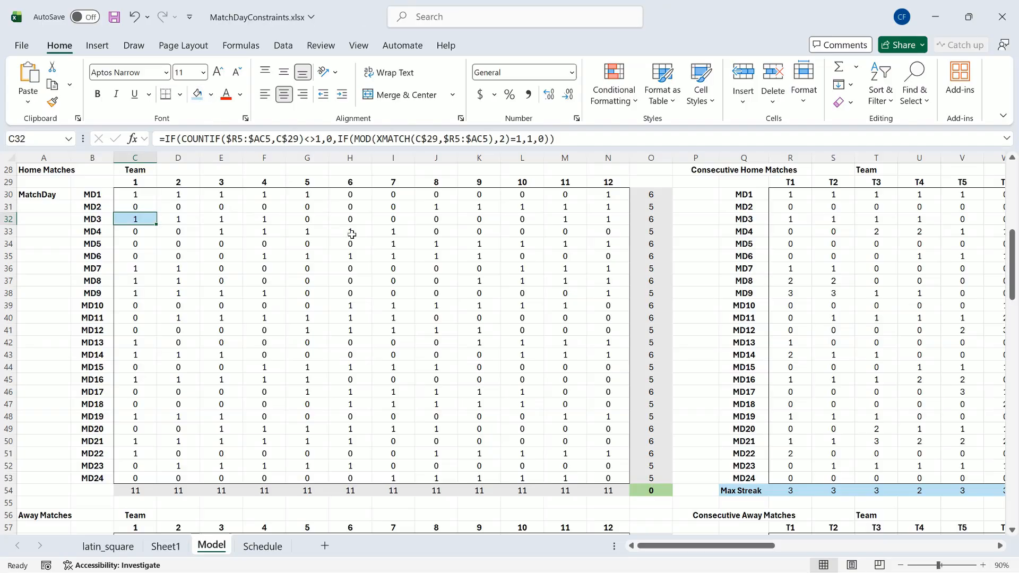
{"action": "left_click", "coordinate": [212, 96]}
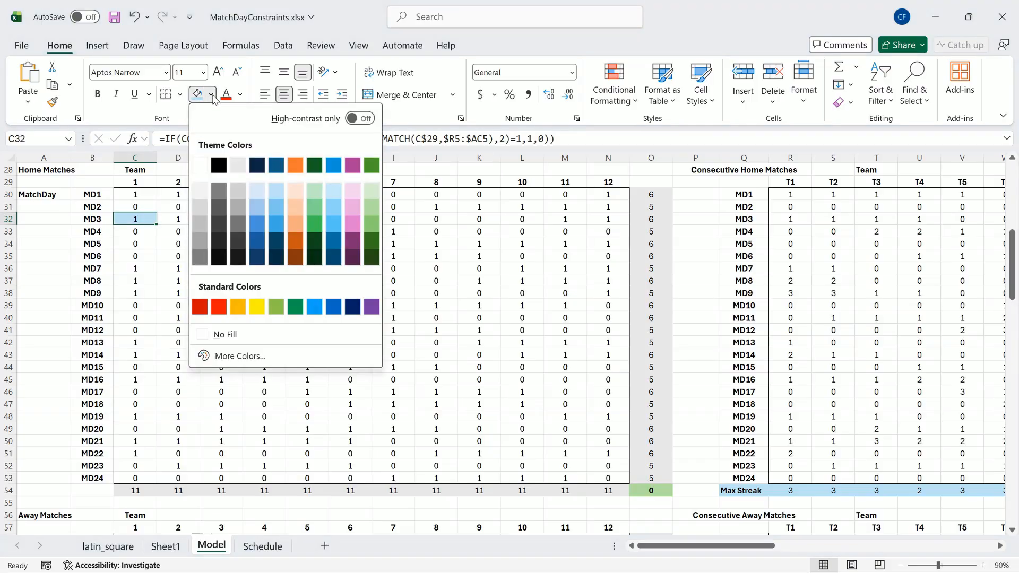
{"action": "left_click", "coordinate": [270, 193]}
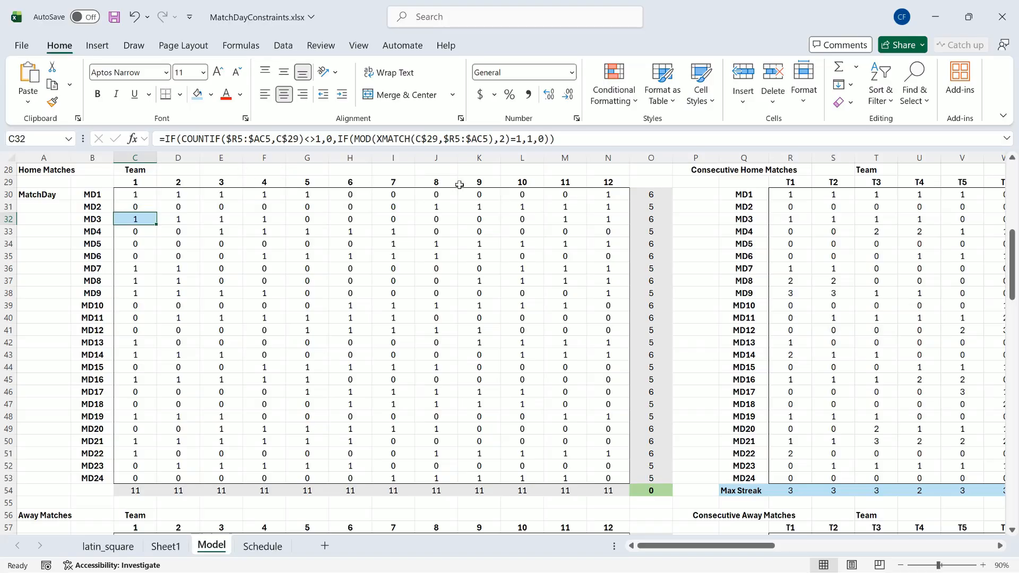
{"action": "left_click", "coordinate": [484, 217]}
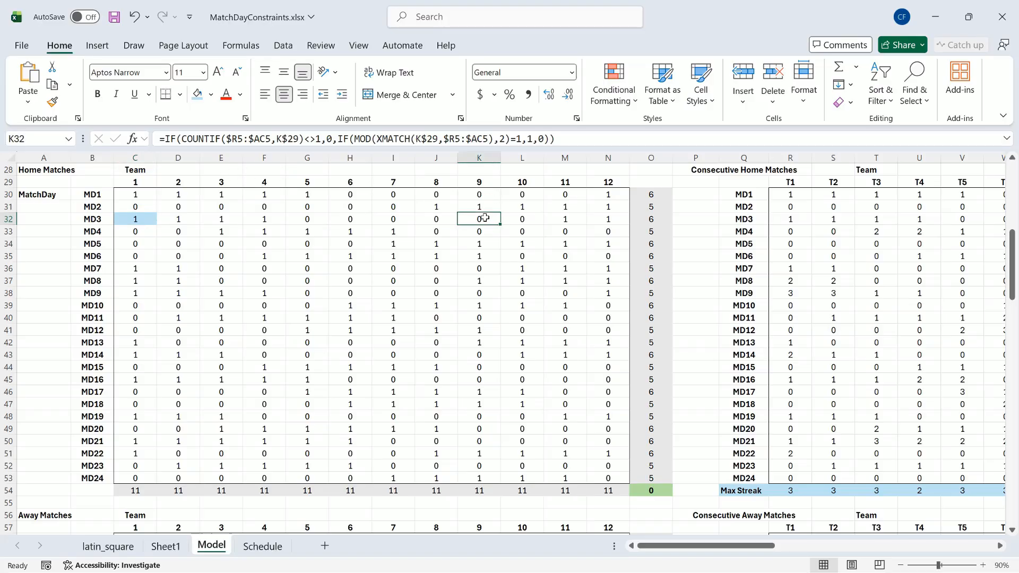
{"action": "left_click", "coordinate": [198, 95]}
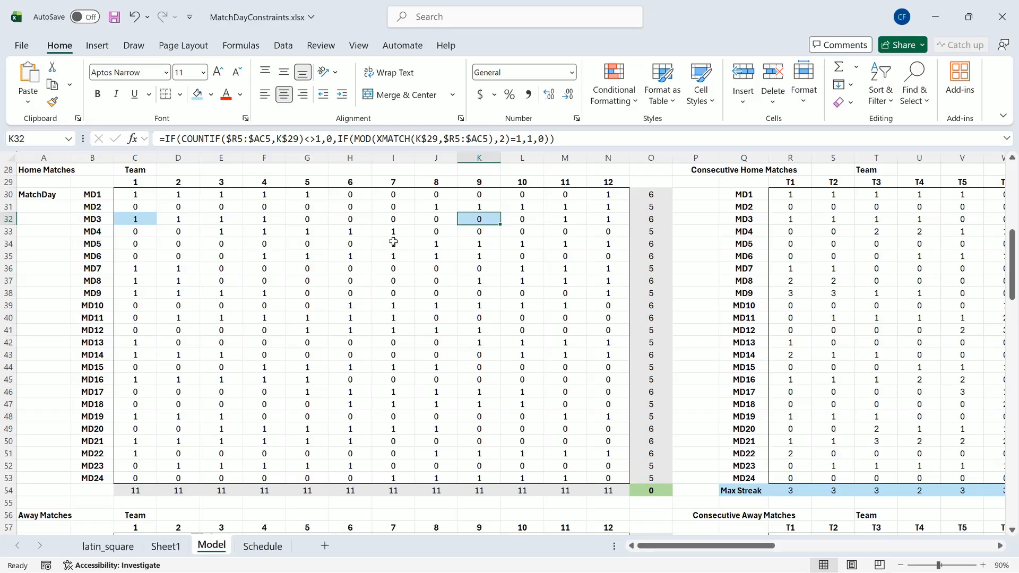
Step: Apply the same light blue fill to team 7's MD6 and MD7 cells, I35 and I36, in the Home Matches array
{"action": "left_click", "coordinate": [396, 257]}
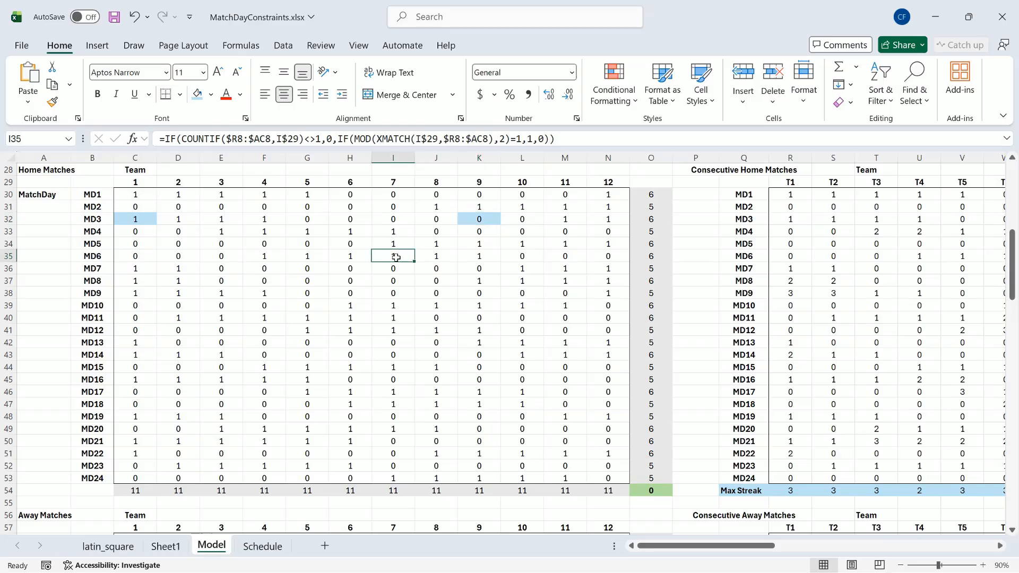
{"action": "left_click", "coordinate": [198, 96]}
{"action": "left_click", "coordinate": [393, 266]}
{"action": "left_click", "coordinate": [198, 95]}
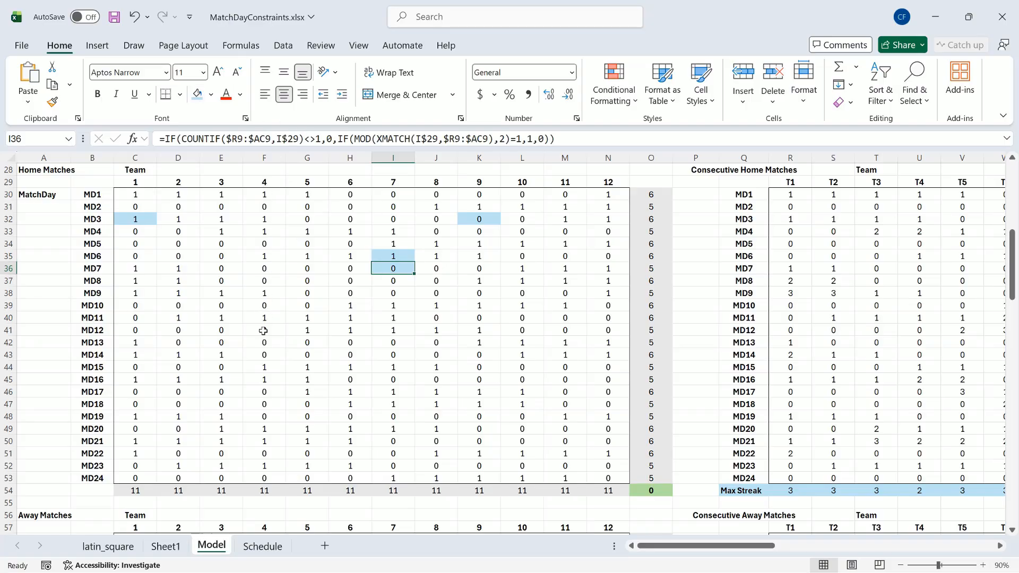
Step: Fill the MD16 cells of teams 4 and 8, F45 and J45, light blue in the Home Matches array
{"action": "left_click", "coordinate": [265, 365]}
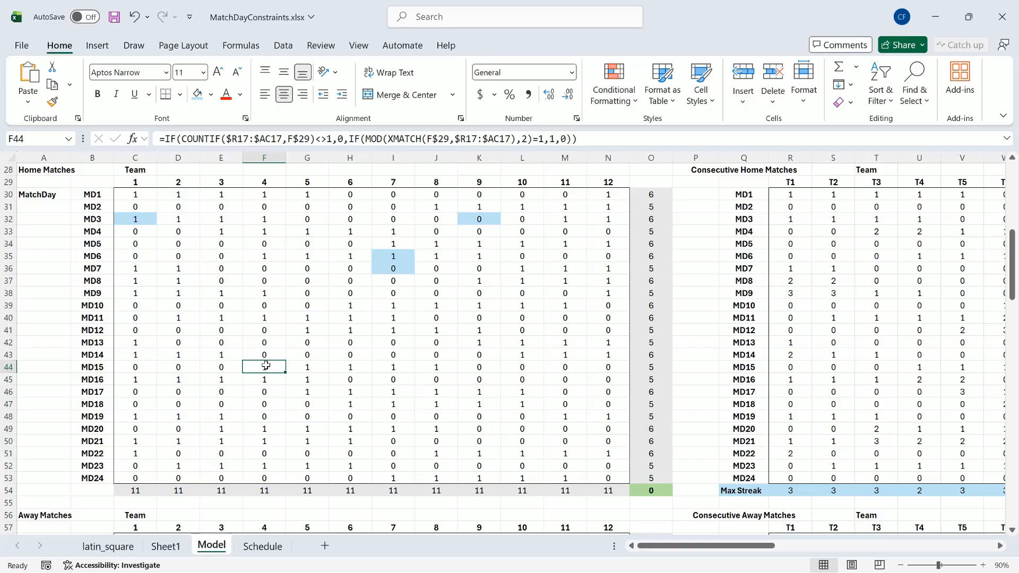
{"action": "key", "text": "Down"}
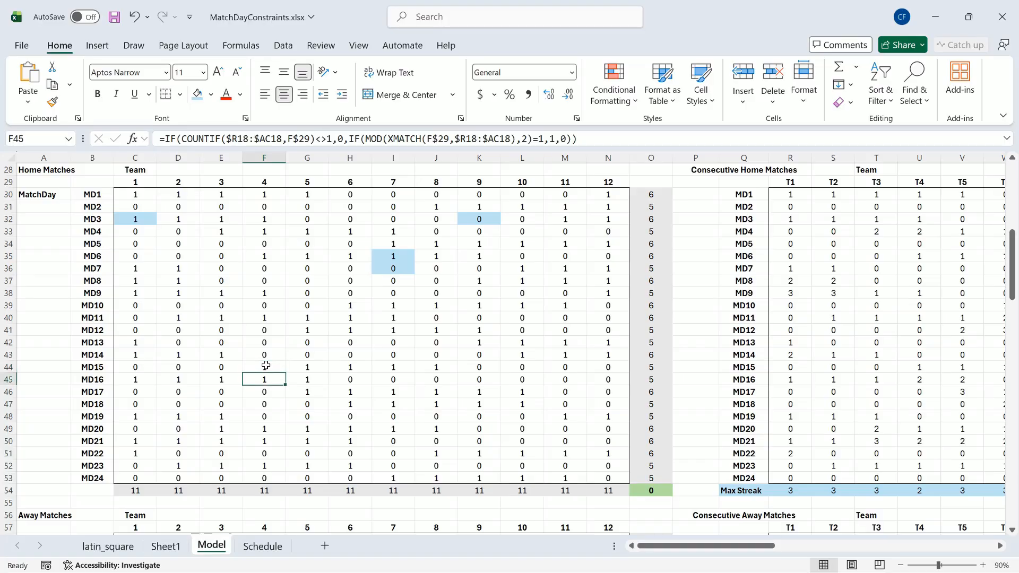
{"action": "left_click", "coordinate": [197, 94]}
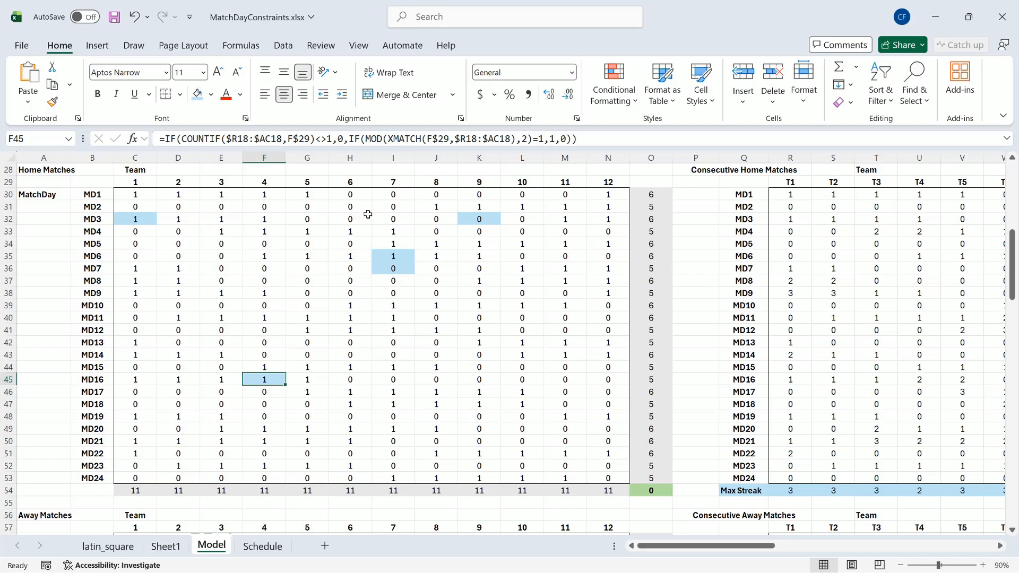
{"action": "key", "text": "Right"}
{"action": "key", "text": "Right"}
{"action": "key", "text": "Right"}
{"action": "key", "text": "Right"}
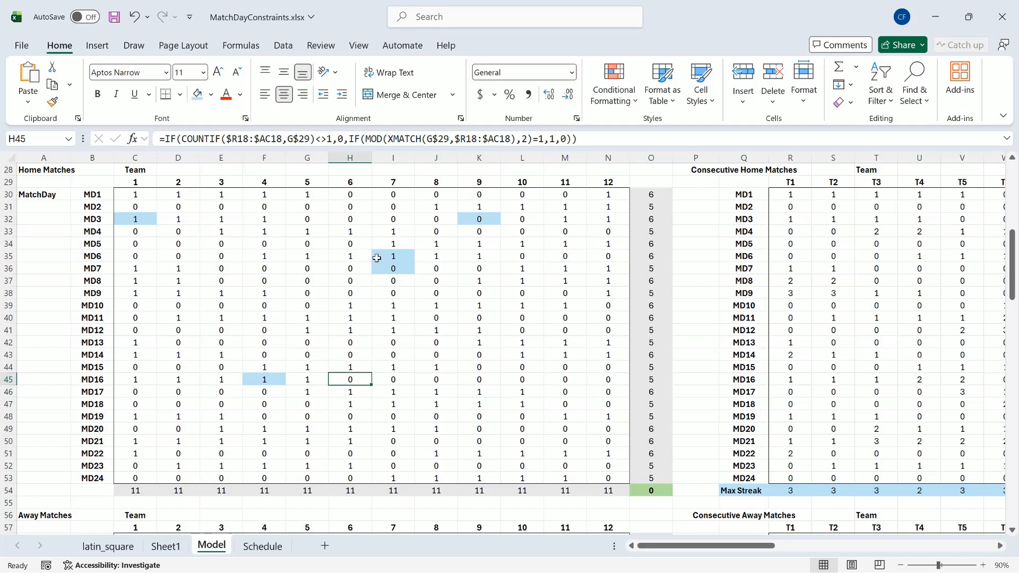
{"action": "left_click", "coordinate": [200, 96]}
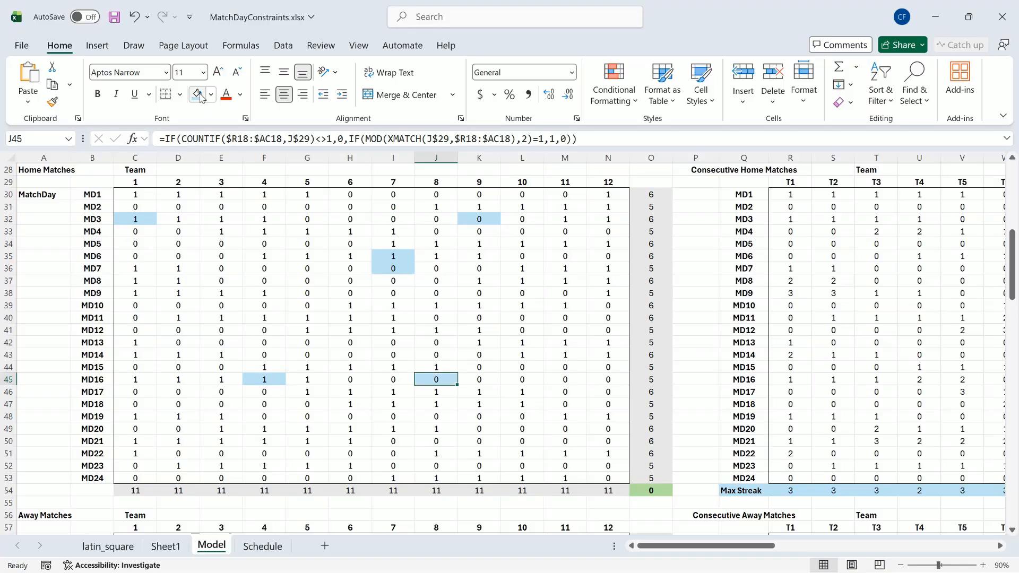
Step: Fill team 10's MD15 cell, L44, light blue in the Home Matches array
{"action": "key", "text": "Right"}
{"action": "key", "text": "Right"}
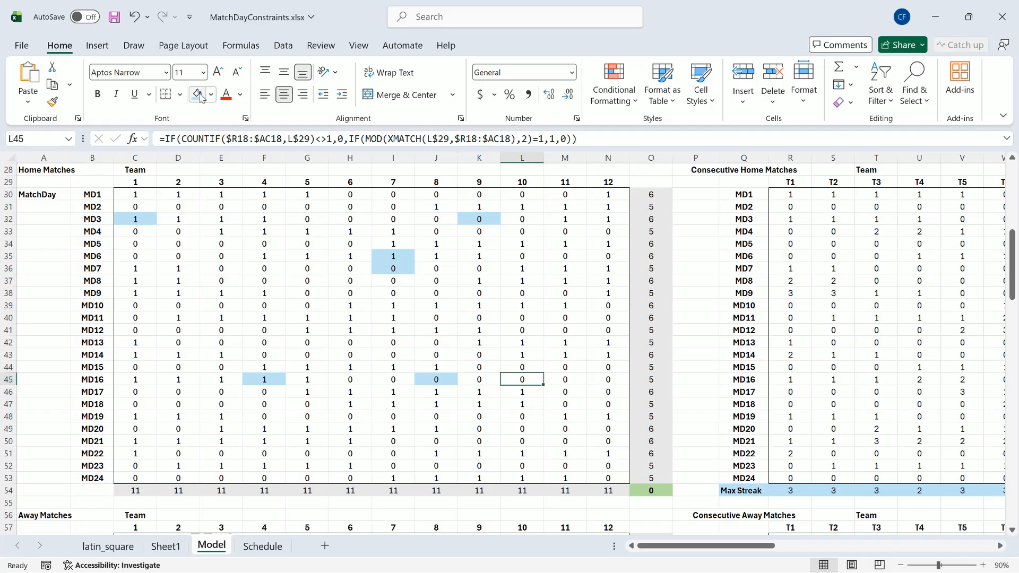
{"action": "key", "text": "Up"}
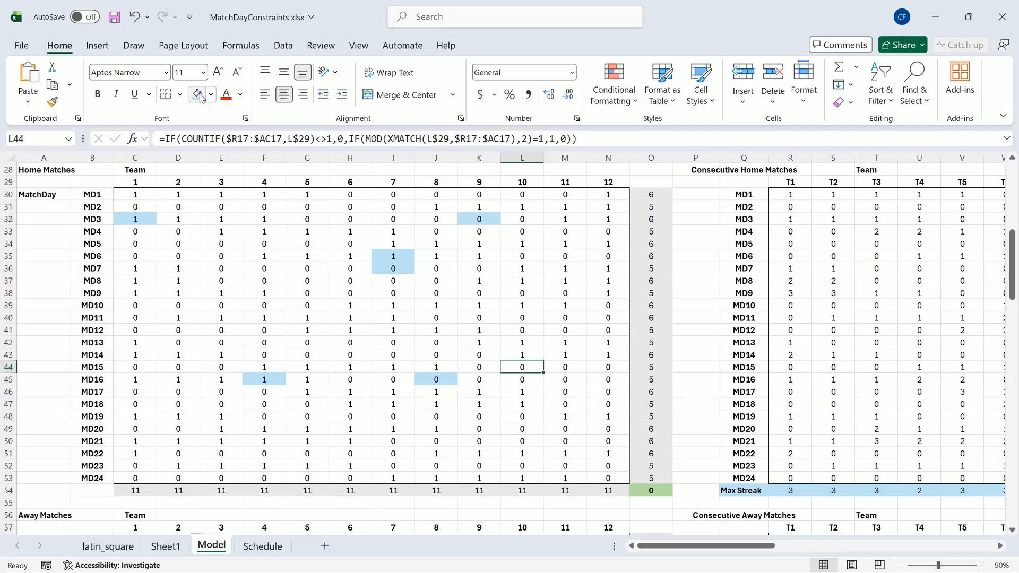
{"action": "left_click", "coordinate": [198, 96]}
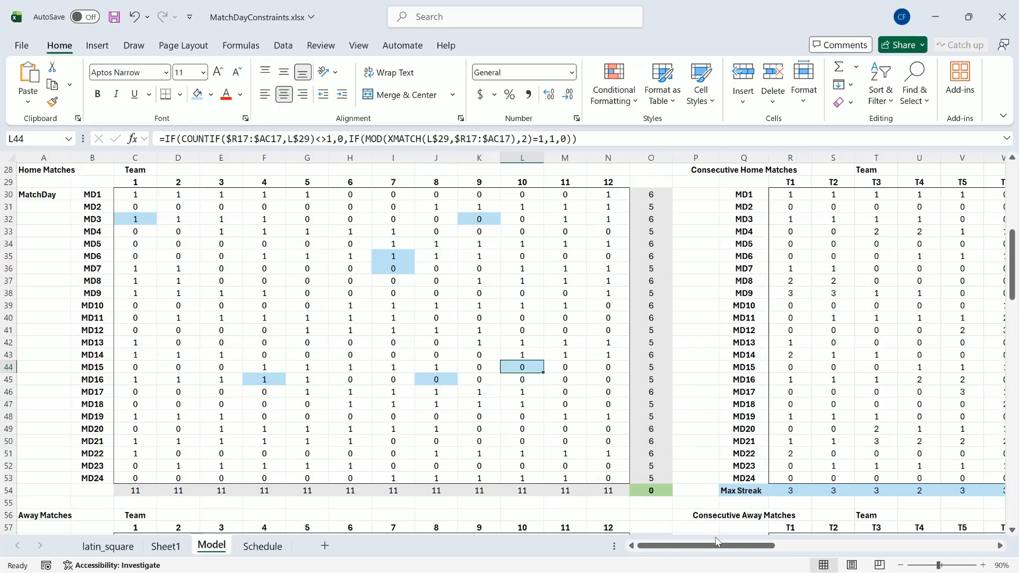
Step: Start the requirements list under the Cell and Must Be headings with C32 set to 0 in row 32
{"action": "left_click_drag", "start_coordinate": [719, 548], "coordinate": [820, 547]}
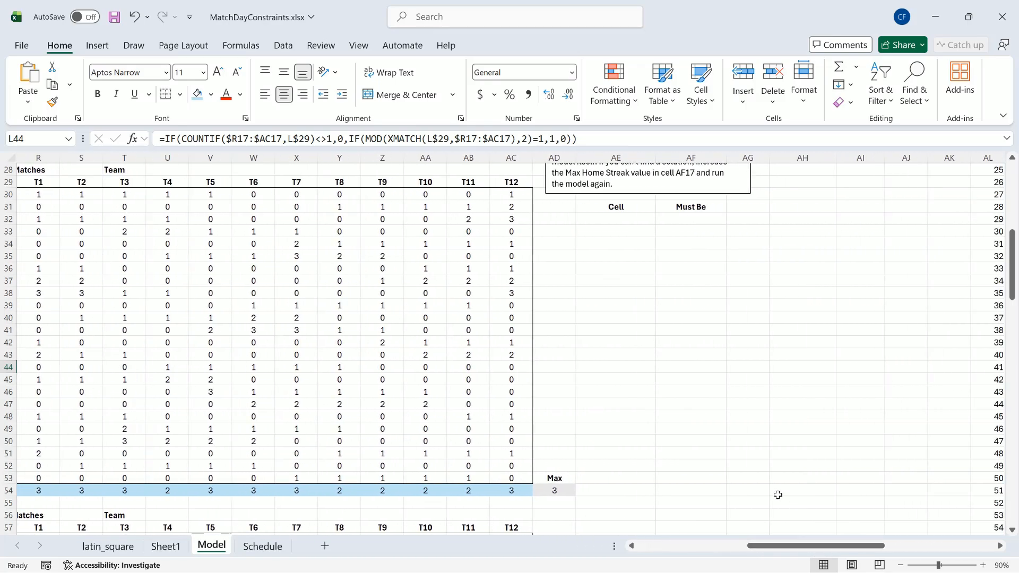
{"action": "scroll", "coordinate": [776, 495], "scroll_direction": "up", "scroll_amount": 4}
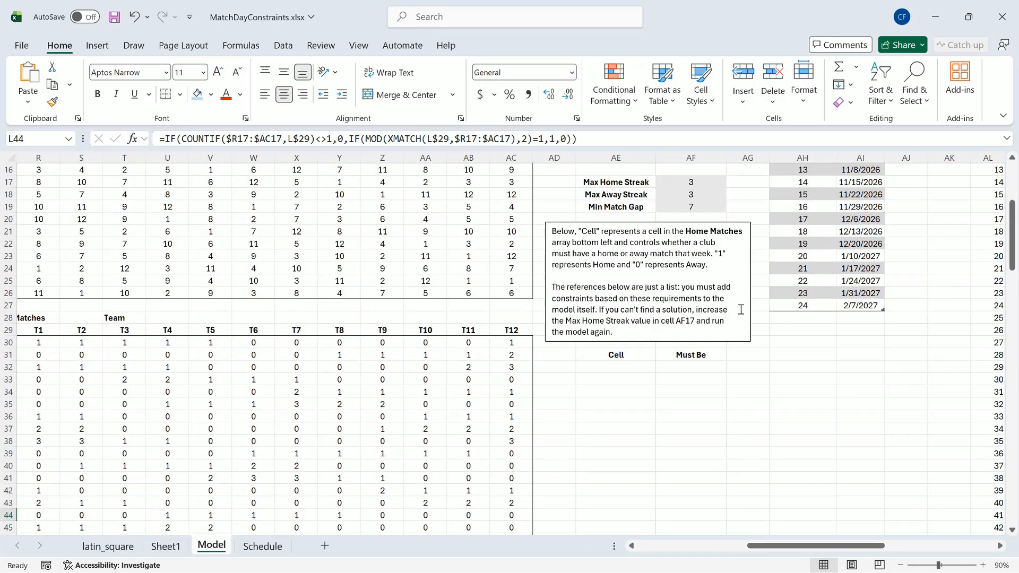
{"action": "left_click", "coordinate": [644, 368]}
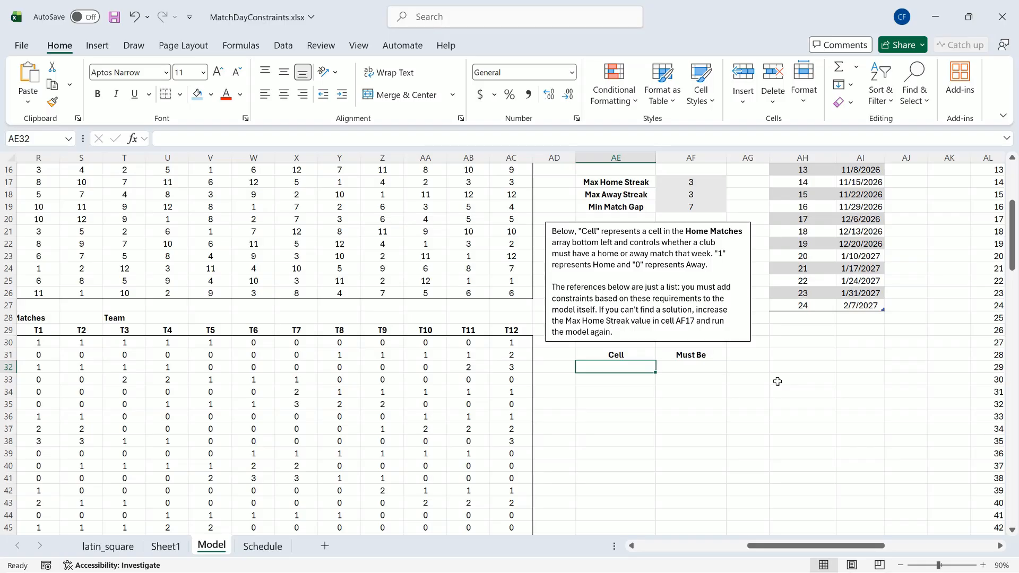
{"action": "type", "text": "C"}
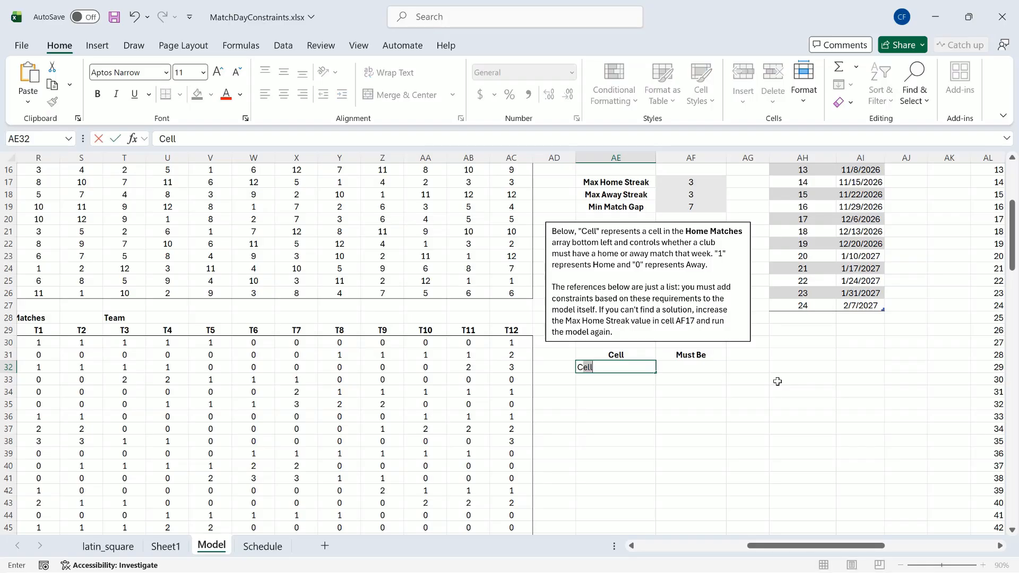
{"action": "type", "text": "32"}
{"action": "key", "text": "Tab"}
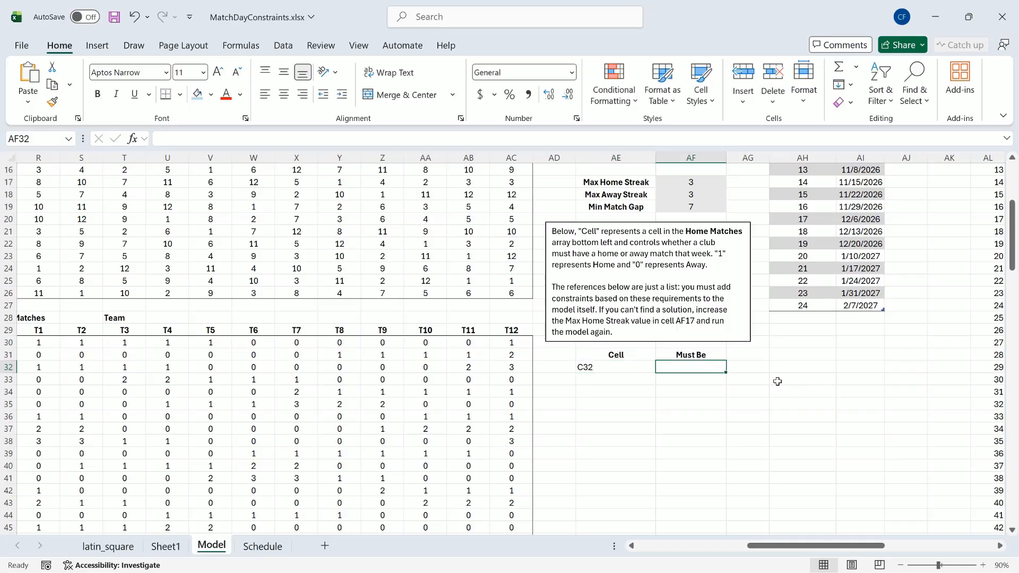
{"action": "type", "text": "0"}
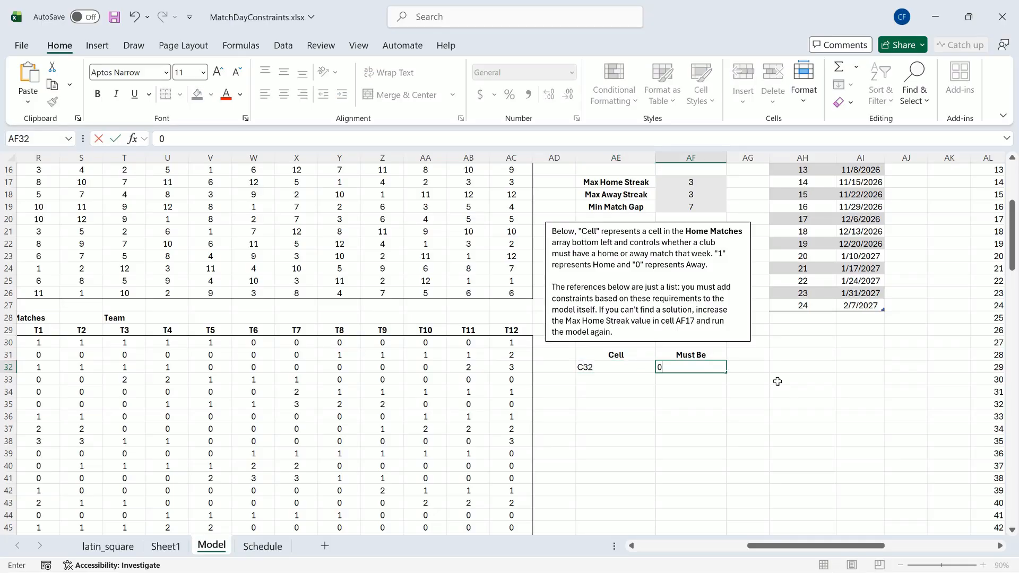
{"action": "key", "text": "Return"}
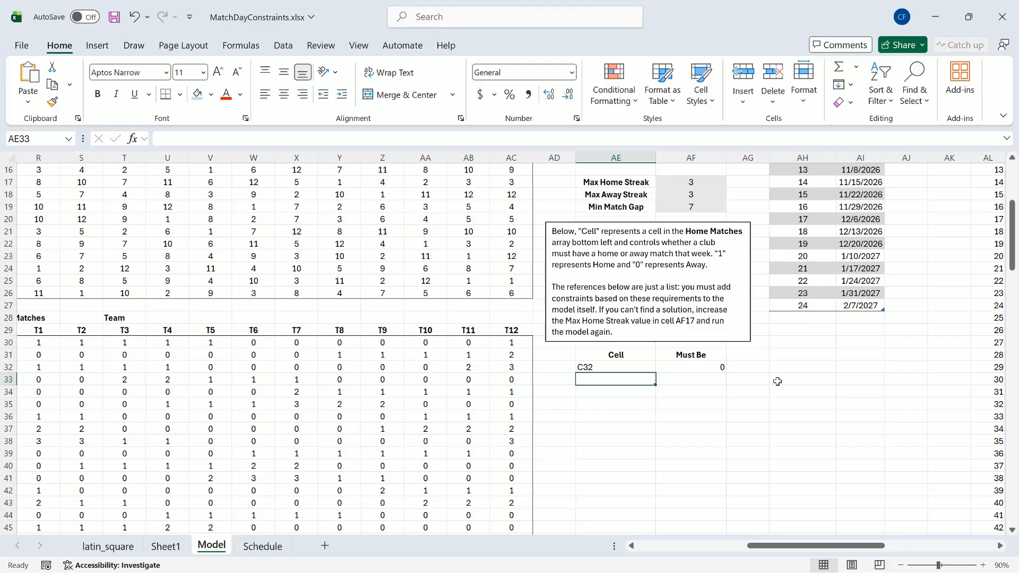
Step: Add two more requirements to the Cell and Must Be list: K32 must be 1 and I35 must be 0
{"action": "type", "text": "K32"}
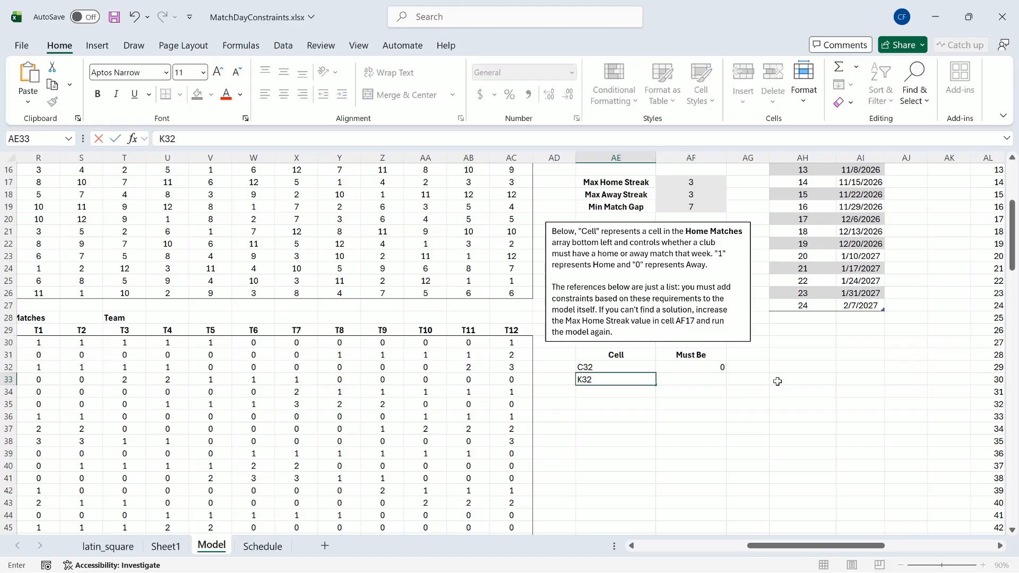
{"action": "key", "text": "Tab"}
{"action": "type", "text": "1"}
{"action": "key", "text": "Return"}
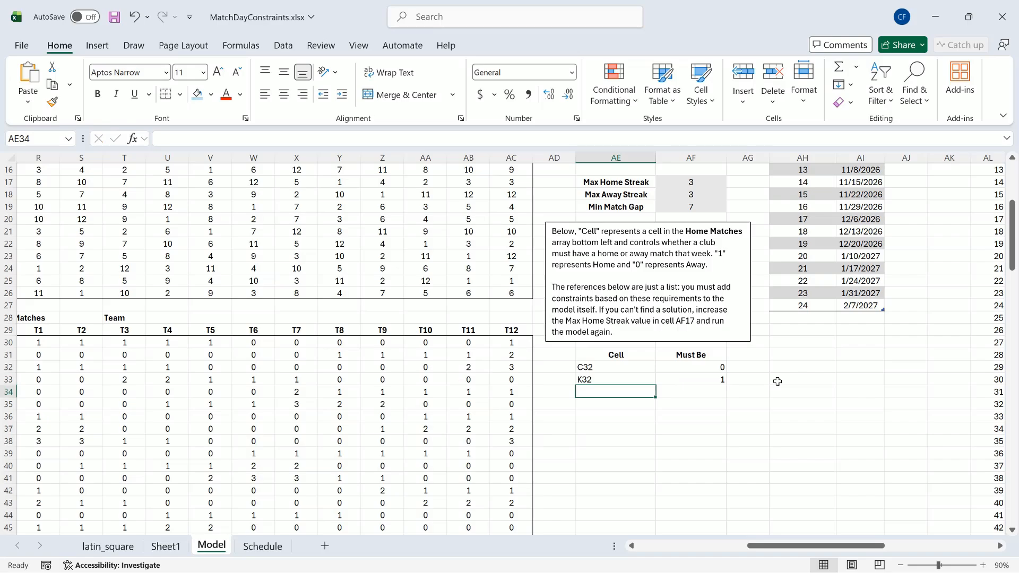
{"action": "type", "text": "I35"}
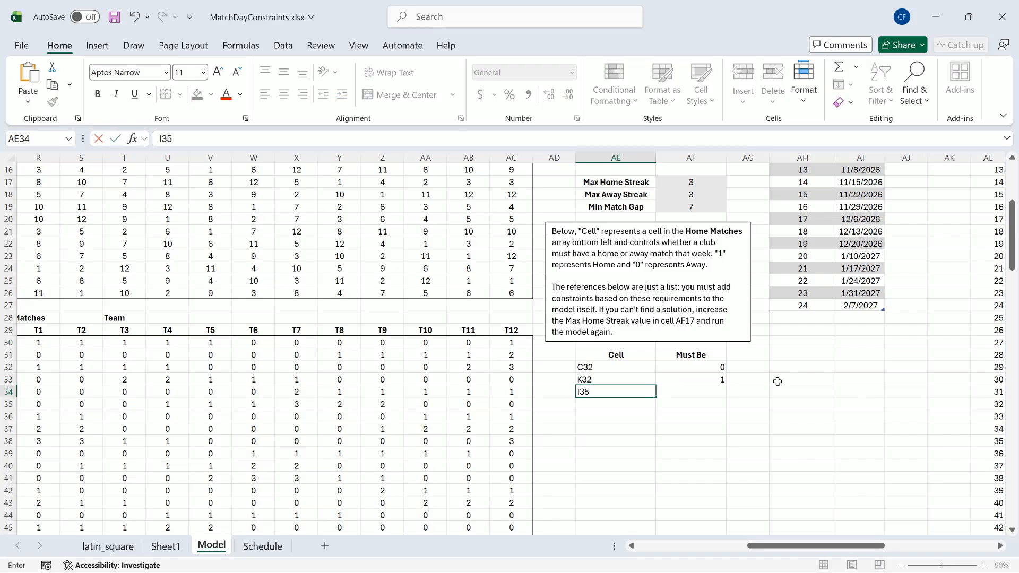
{"action": "key", "text": "Tab"}
{"action": "type", "text": "0"}
{"action": "key", "text": "Return"}
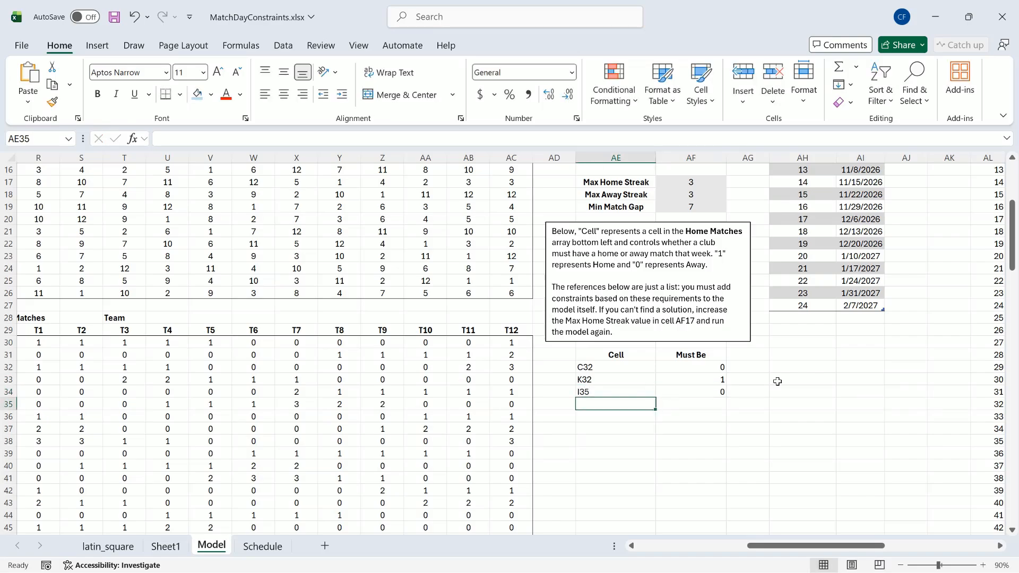
Step: Add two requirements to the Cell and Must Be list: I36 must be 0 and F45 must be 1
{"action": "type", "text": "I36"}
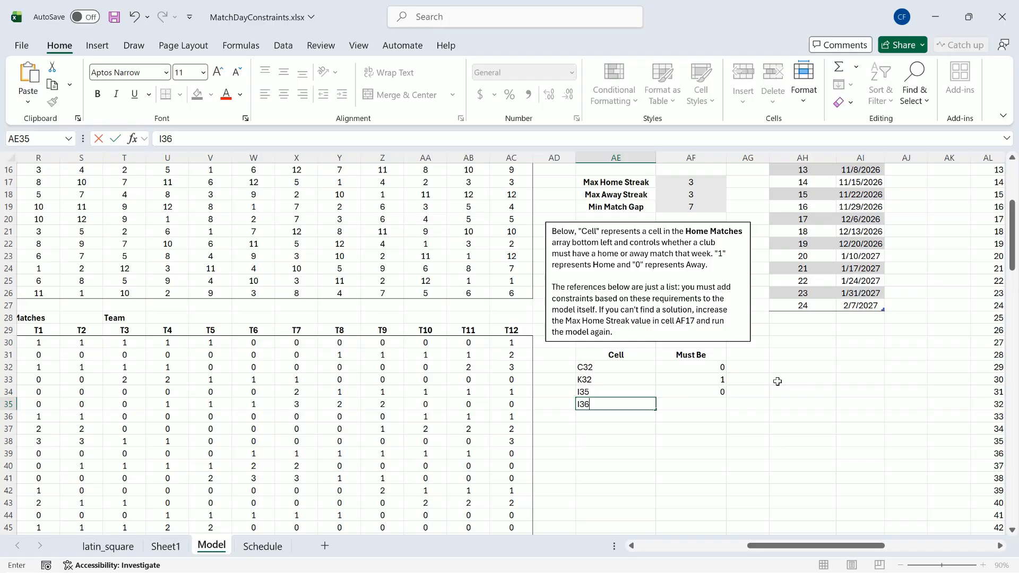
{"action": "key", "text": "Tab"}
{"action": "type", "text": "0"}
{"action": "key", "text": "Return"}
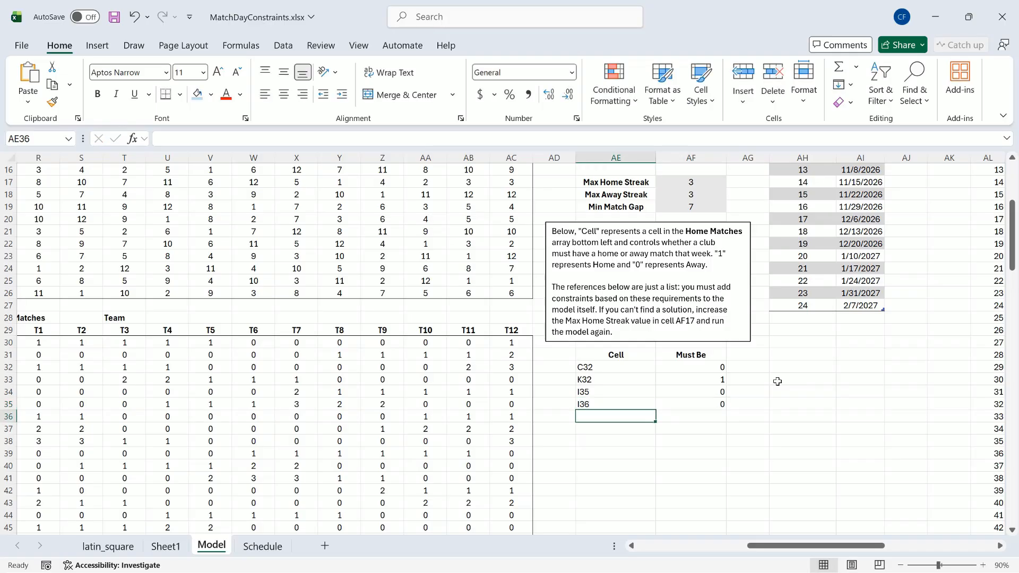
{"action": "type", "text": "F45"}
{"action": "key", "text": "Tab"}
{"action": "type", "text": "1"}
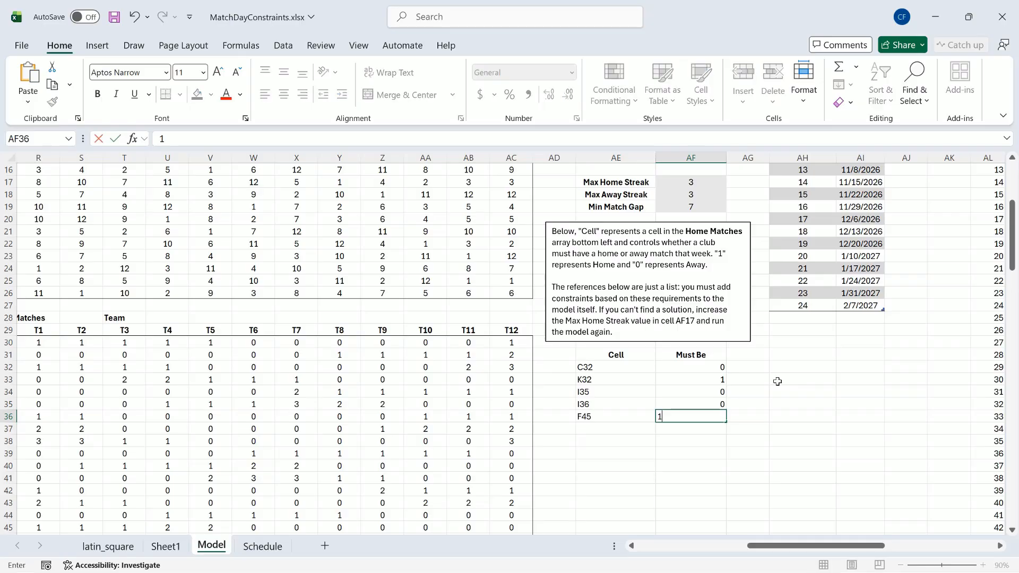
{"action": "key", "text": "Return"}
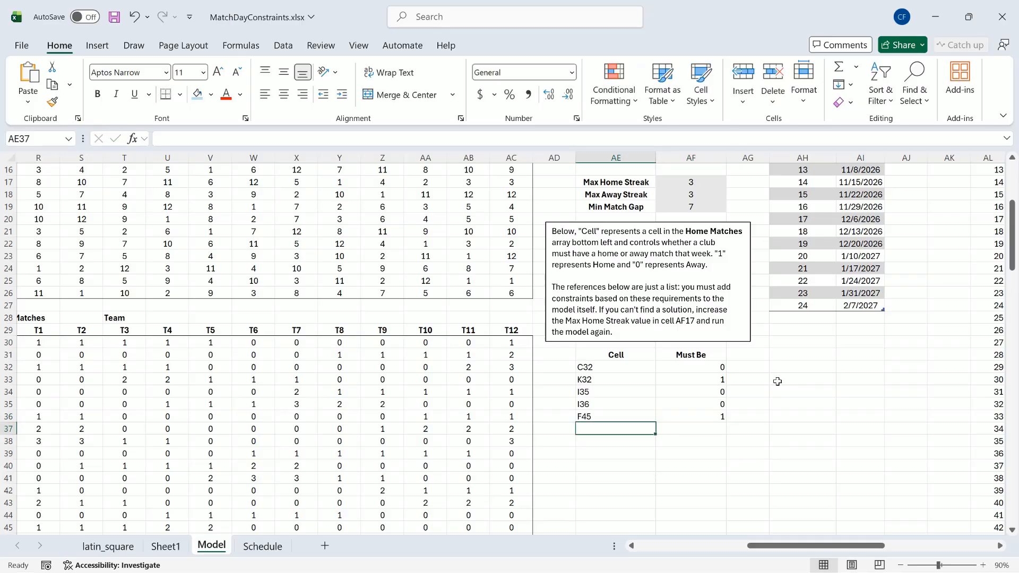
Step: Complete the Cell and Must Be list with J45 set to 0 and L44 set to 1
{"action": "type", "text": "J45"}
{"action": "key", "text": "Tab"}
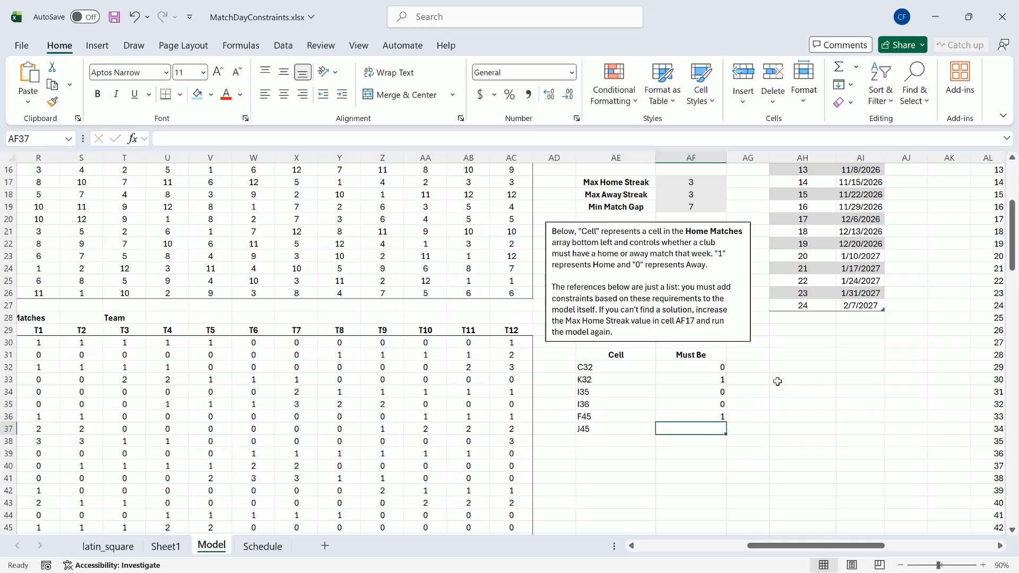
{"action": "type", "text": "0"}
{"action": "key", "text": "Return"}
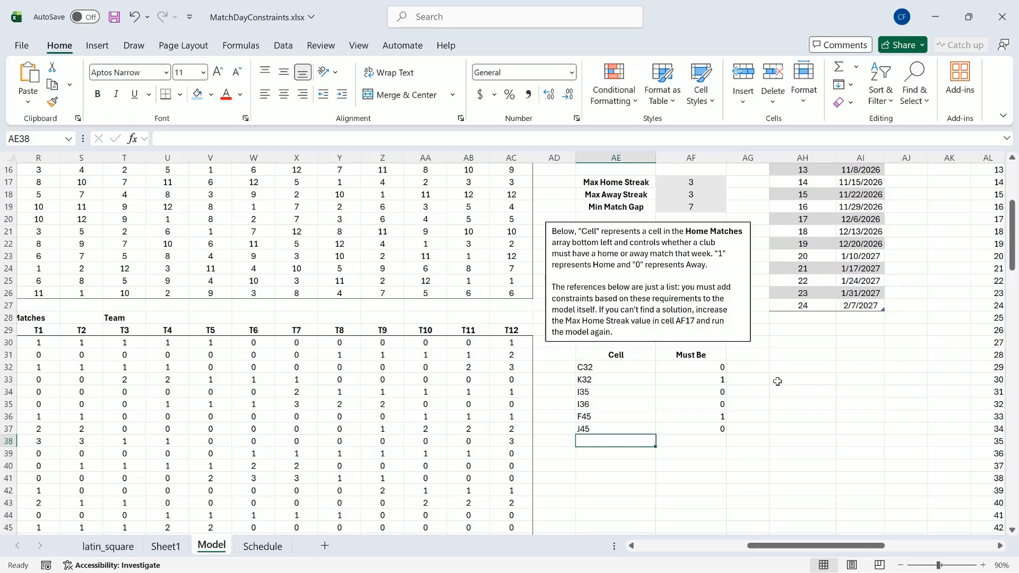
{"action": "type", "text": "L44"}
{"action": "key", "text": "Tab"}
{"action": "type", "text": "1"}
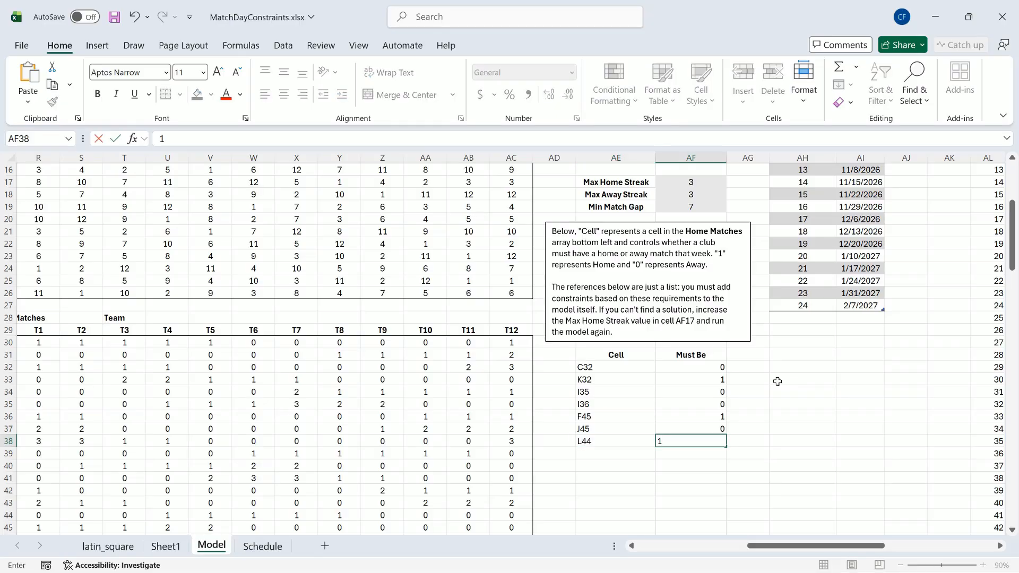
{"action": "key", "text": "Return"}
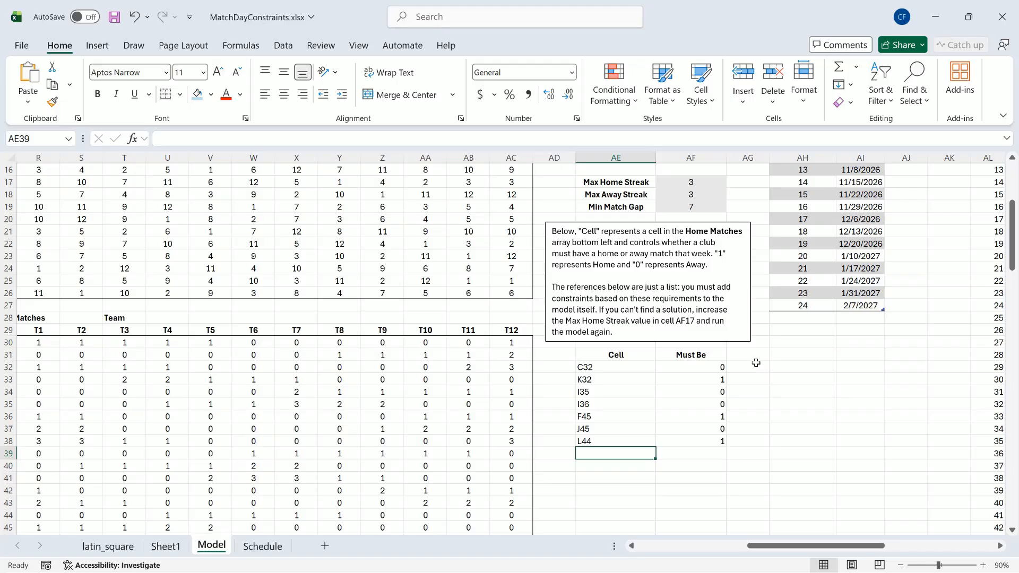
Step: Set the Min Match Gap value in AF19 to 6
{"action": "left_click", "coordinate": [706, 206]}
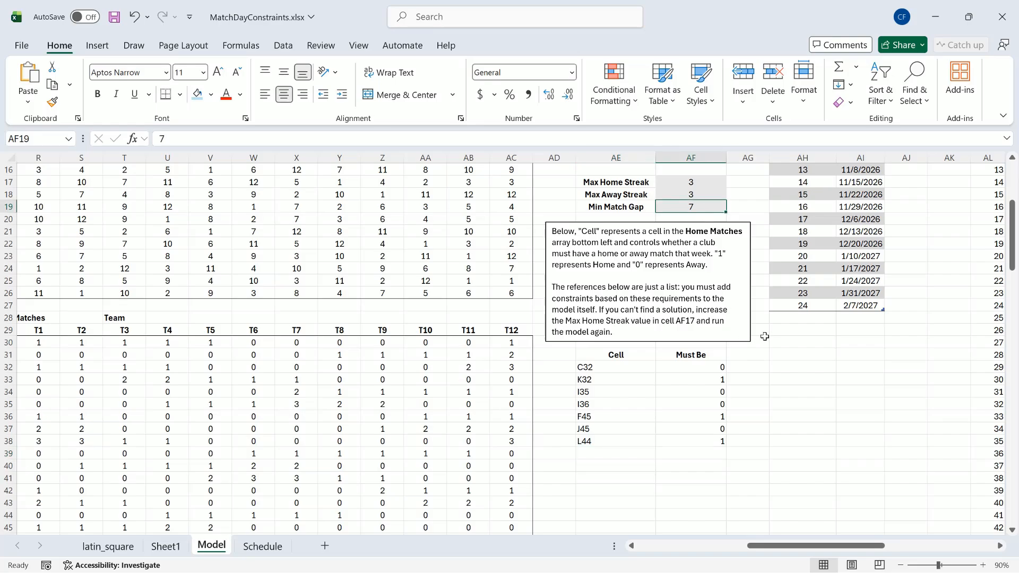
{"action": "type", "text": "6"}
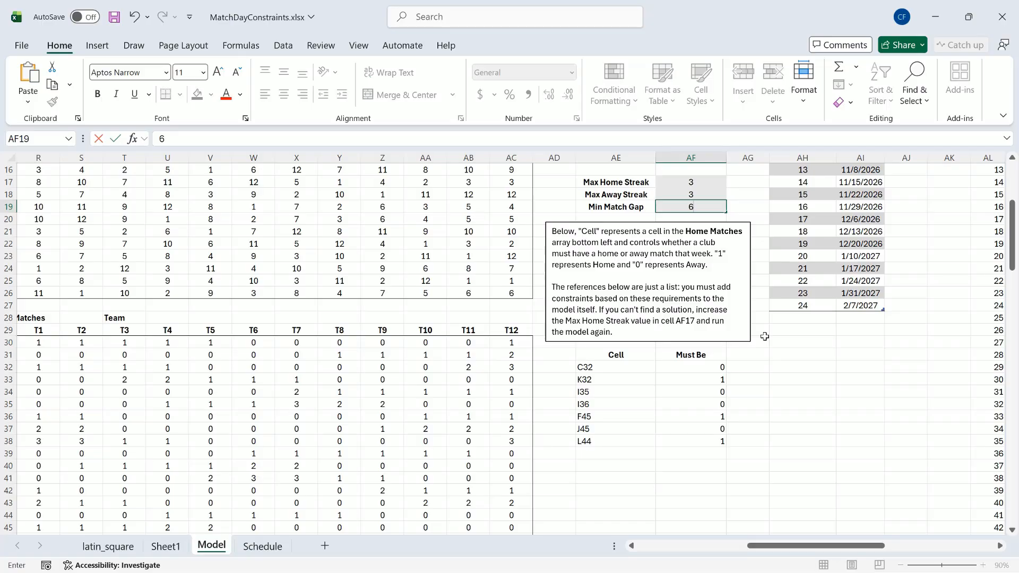
{"action": "key", "text": "Return"}
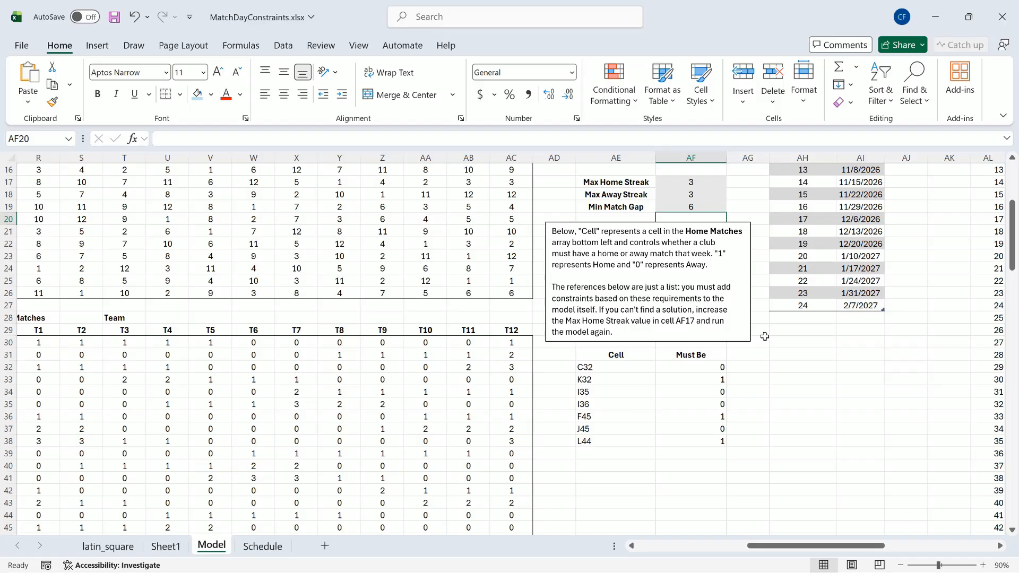
Step: Open the Solver model and add a constraint requiring cell C32 to equal 0
{"action": "left_click", "coordinate": [282, 45]}
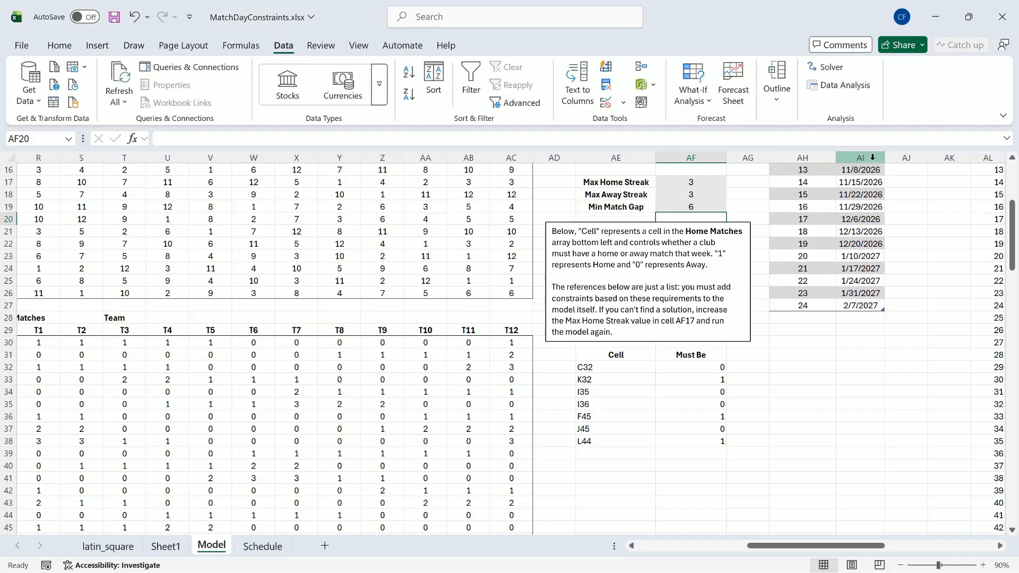
{"action": "left_click", "coordinate": [826, 67]}
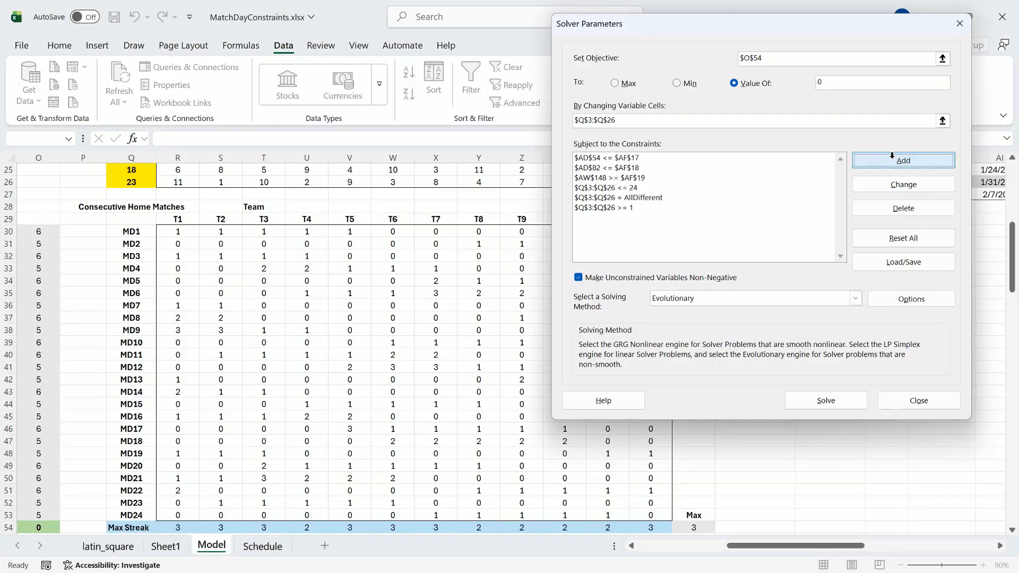
{"action": "left_click", "coordinate": [873, 161]}
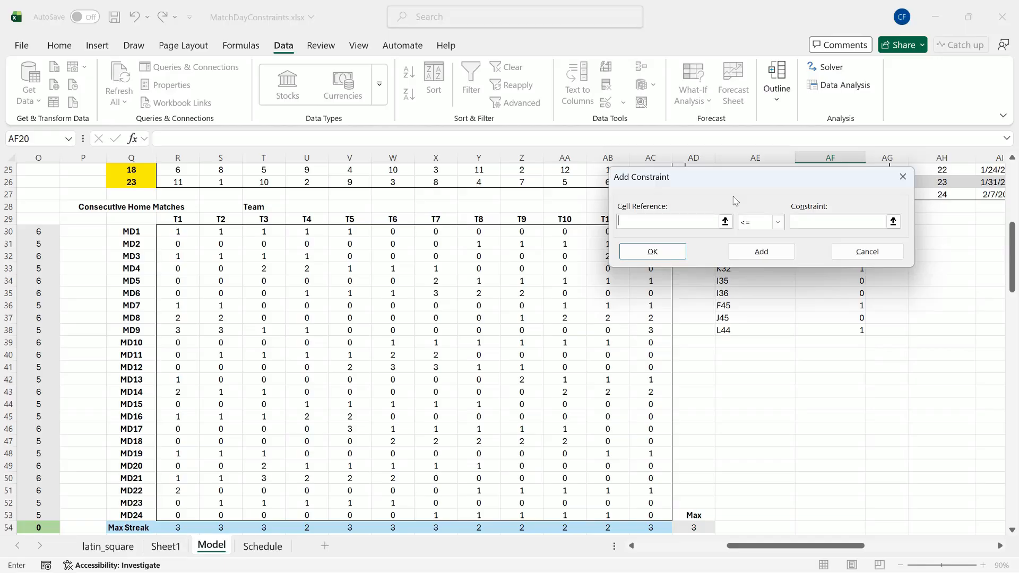
{"action": "type", "text": "c32"}
{"action": "key", "text": "Tab"}
{"action": "left_click", "coordinate": [777, 222]}
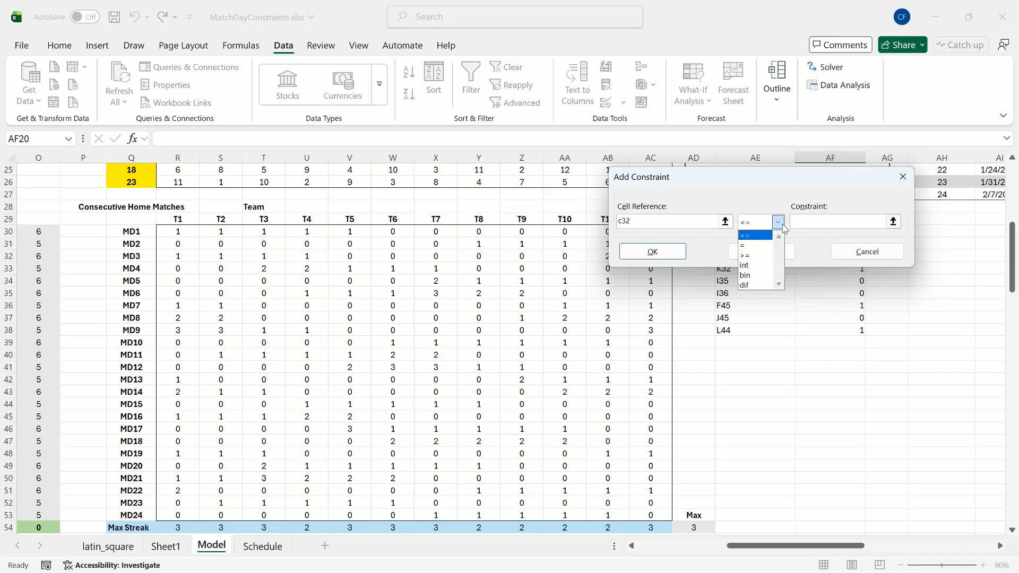
{"action": "key", "text": "Down"}
{"action": "left_click", "coordinate": [801, 223]}
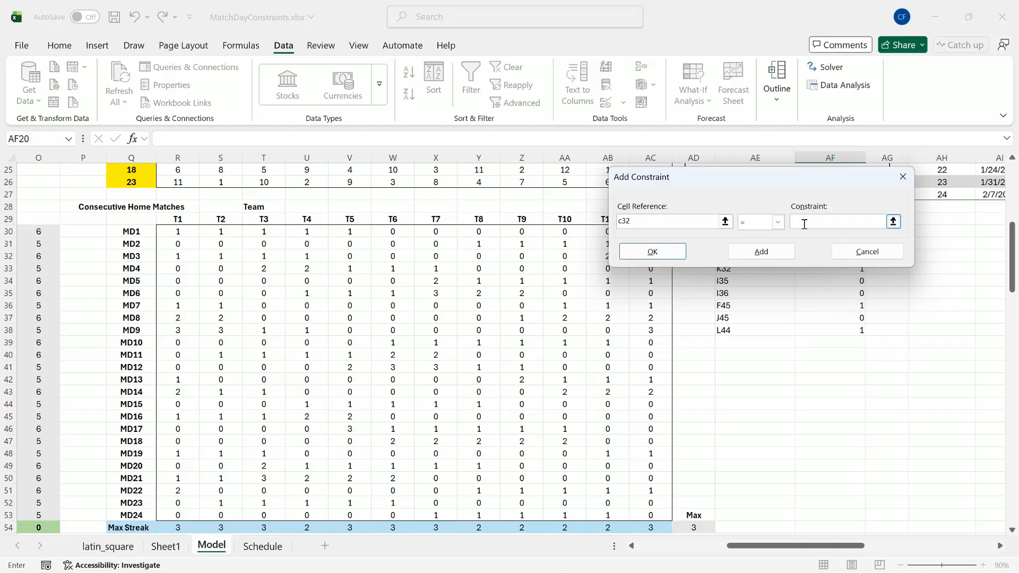
{"action": "type", "text": "1"}
{"action": "left_click", "coordinate": [779, 253]}
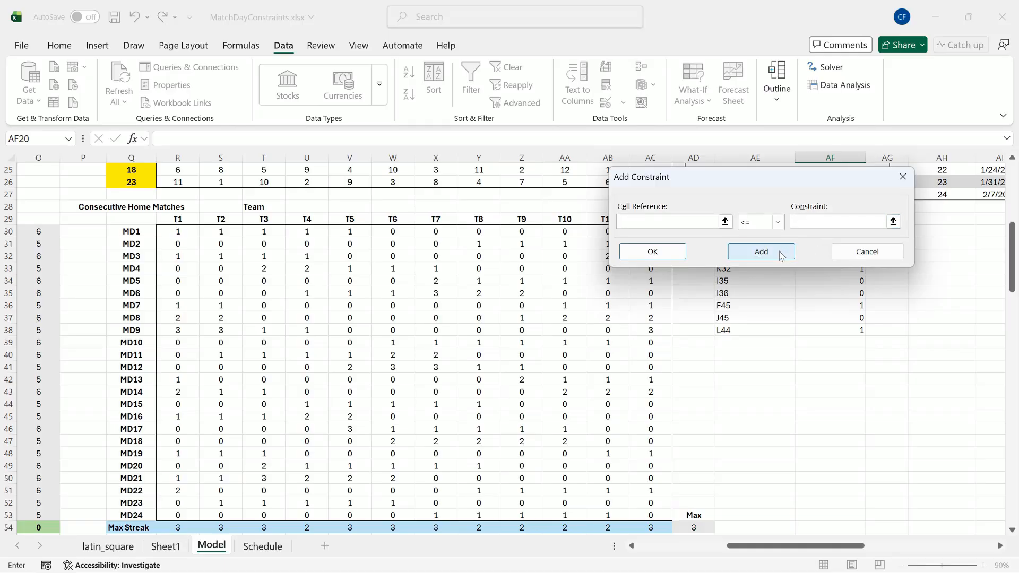
Step: Add a Solver constraint requiring cell K32 to equal 1
{"action": "type", "text": "k32"}
{"action": "key", "text": "Tab"}
{"action": "key", "text": "alt+Down"}
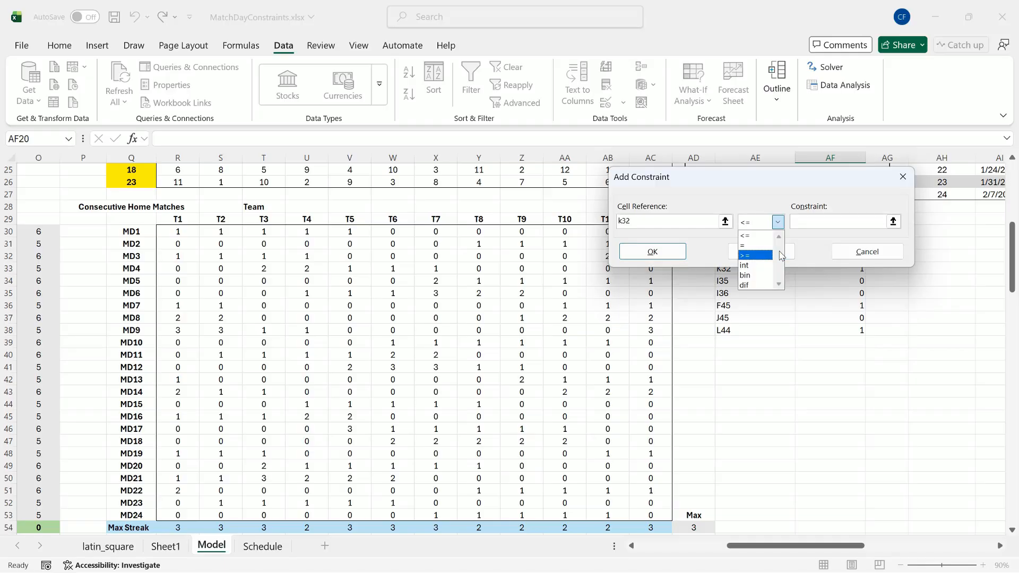
{"action": "key", "text": "Up"}
{"action": "key", "text": "Tab"}
{"action": "key", "text": "Tab"}
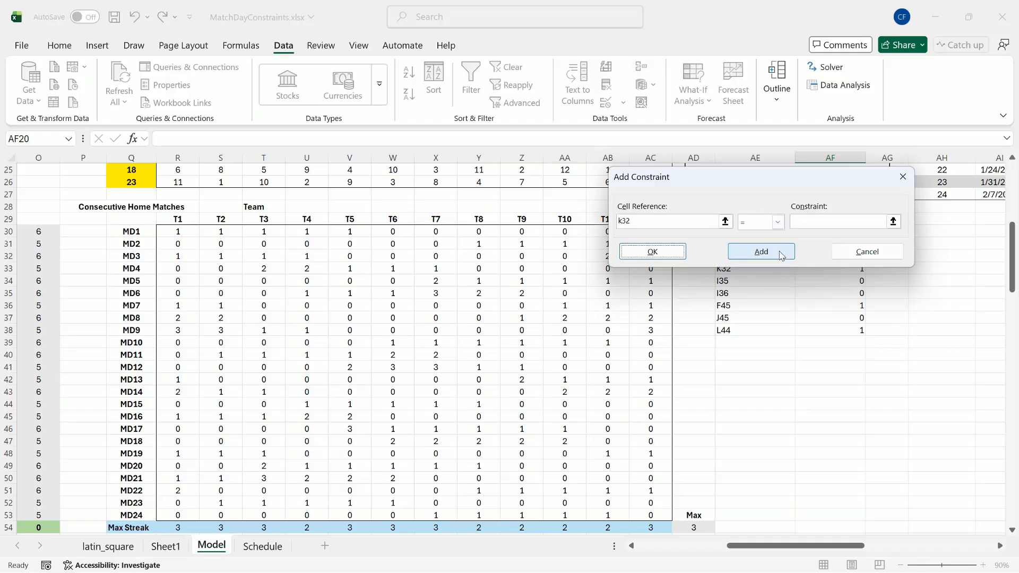
{"action": "left_click", "coordinate": [817, 220]}
{"action": "type", "text": "1"}
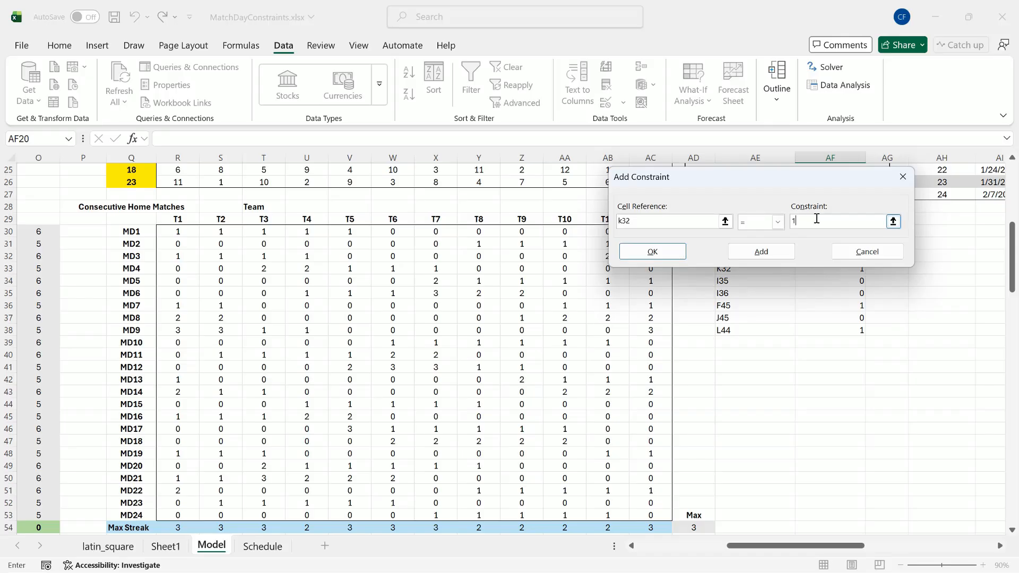
{"action": "left_click", "coordinate": [774, 253]}
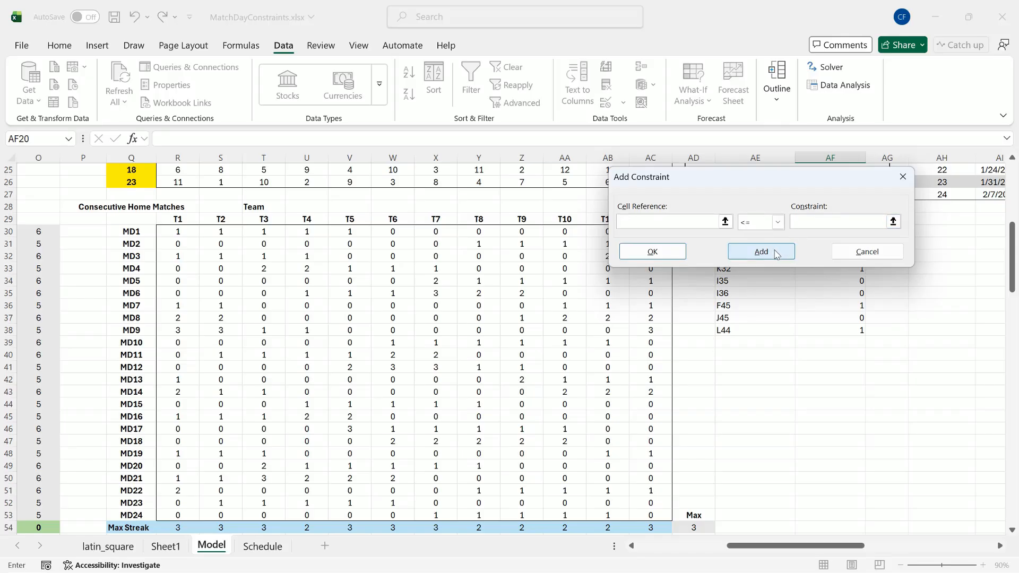
Step: Add a Solver constraint requiring cell I35 to equal 0
{"action": "type", "text": "i35"}
{"action": "left_click", "coordinate": [777, 222]}
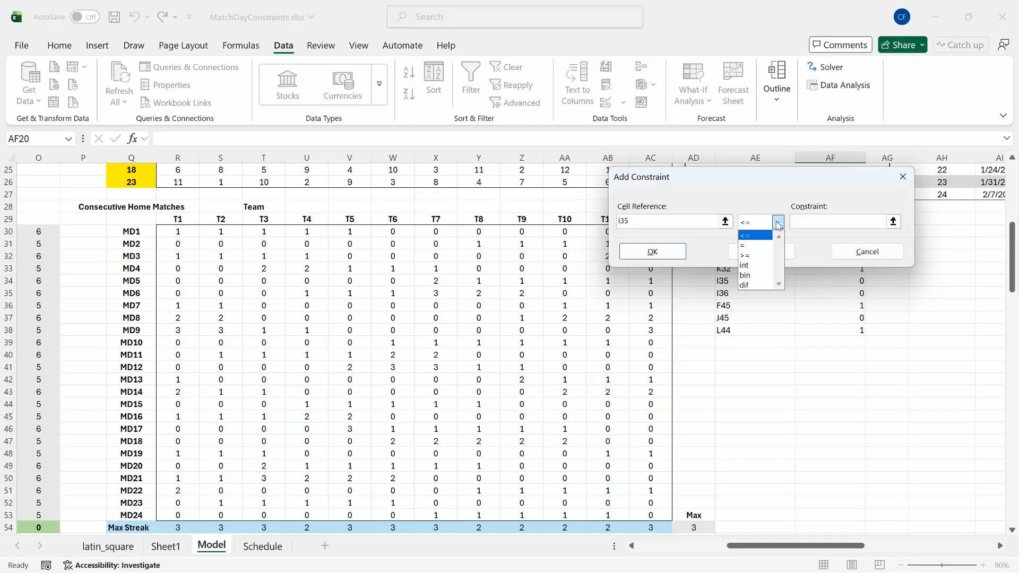
{"action": "left_click", "coordinate": [757, 242]}
{"action": "left_click", "coordinate": [804, 227]}
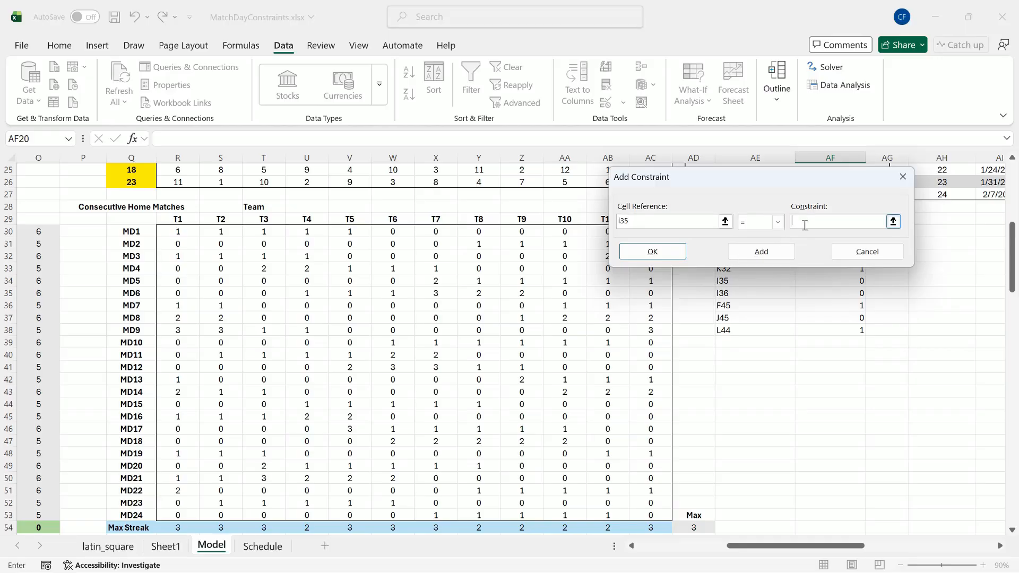
{"action": "type", "text": "0"}
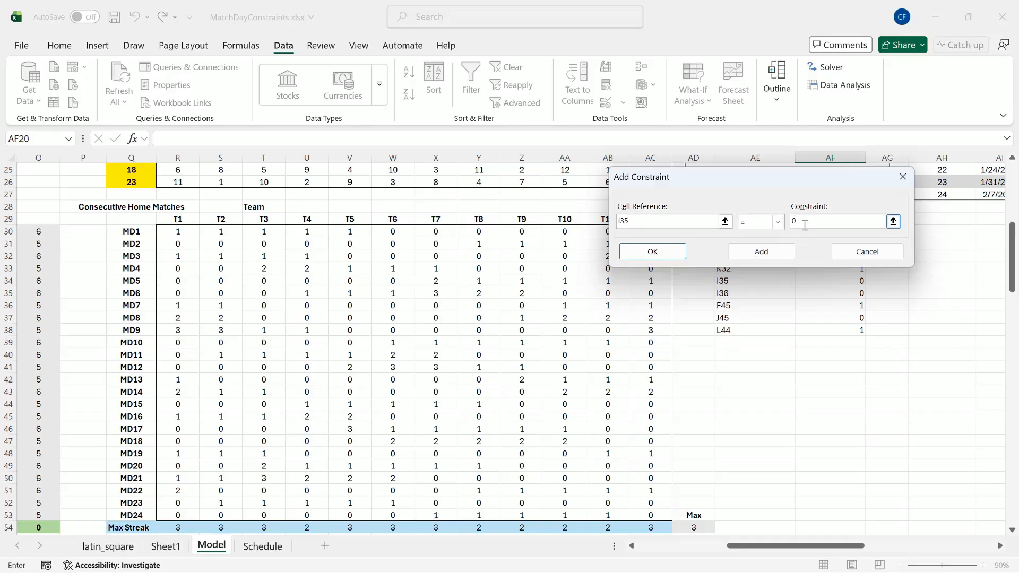
{"action": "left_click", "coordinate": [783, 251]}
Step: Add a Solver constraint requiring cell I36 to equal 0
{"action": "type", "text": "i36"}
{"action": "key", "text": "Tab"}
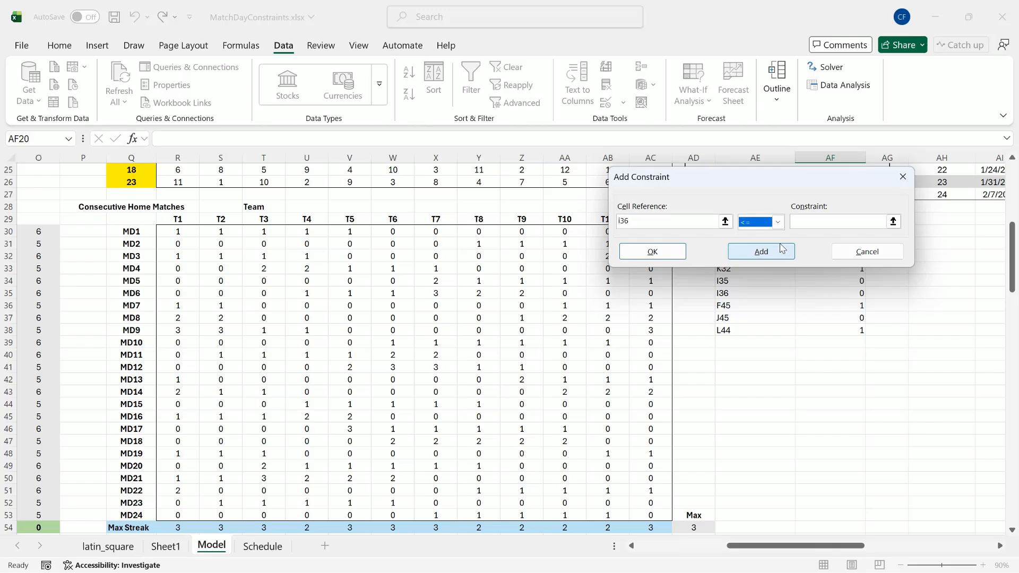
{"action": "left_click", "coordinate": [778, 222]}
{"action": "left_click", "coordinate": [765, 245]}
{"action": "left_click", "coordinate": [808, 222]}
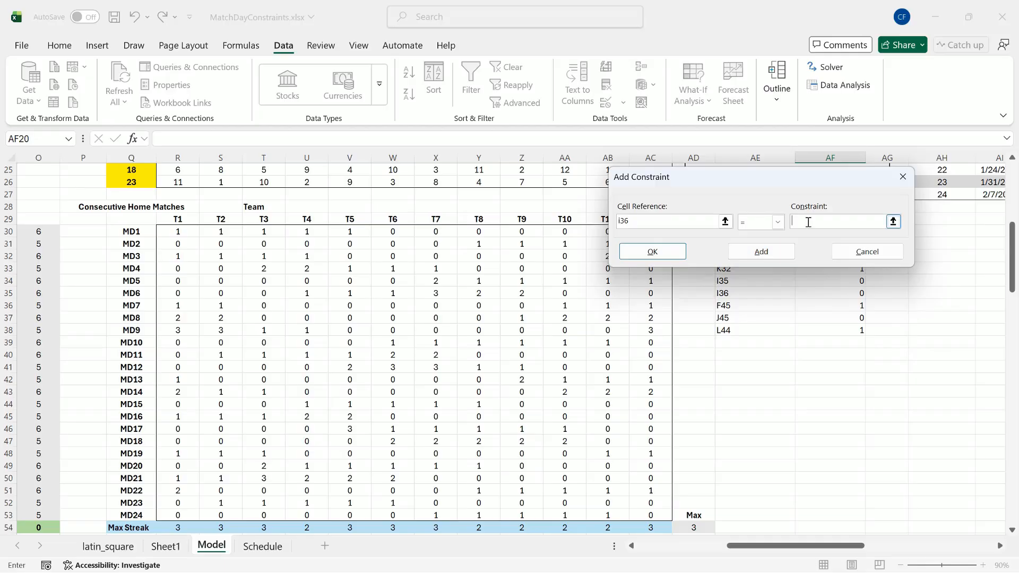
{"action": "type", "text": "0"}
{"action": "left_click", "coordinate": [782, 252]}
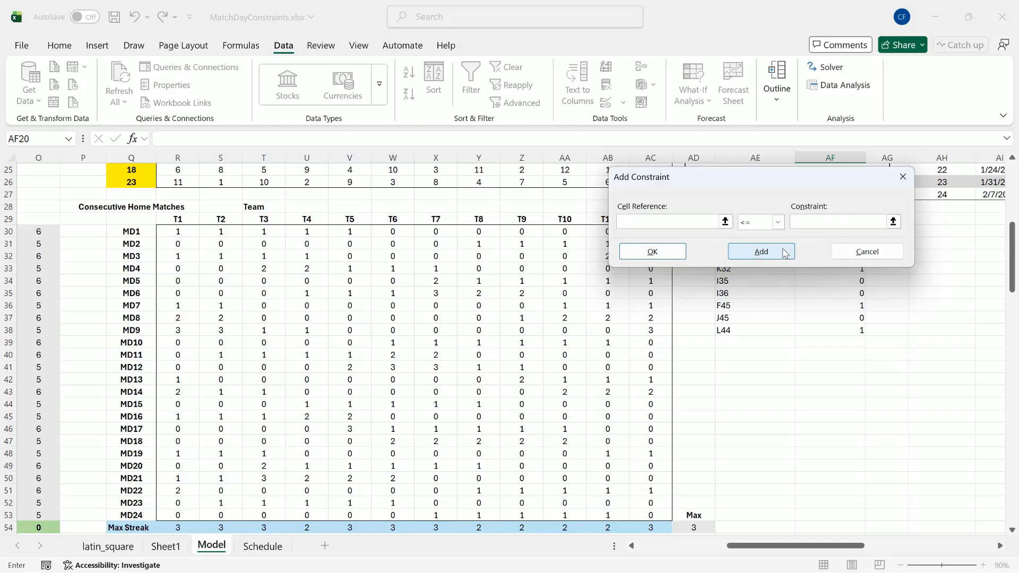
Step: Add a Solver constraint requiring cell F45 to equal 1
{"action": "type", "text": "f45"}
{"action": "left_click", "coordinate": [778, 222]}
{"action": "left_click", "coordinate": [751, 245]}
{"action": "left_click", "coordinate": [813, 225]}
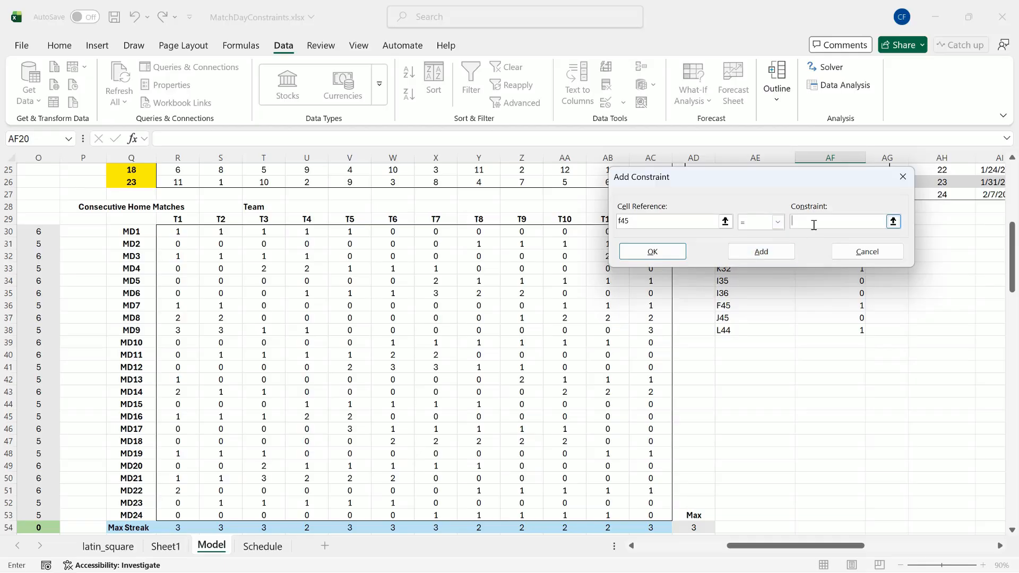
{"action": "type", "text": "1"}
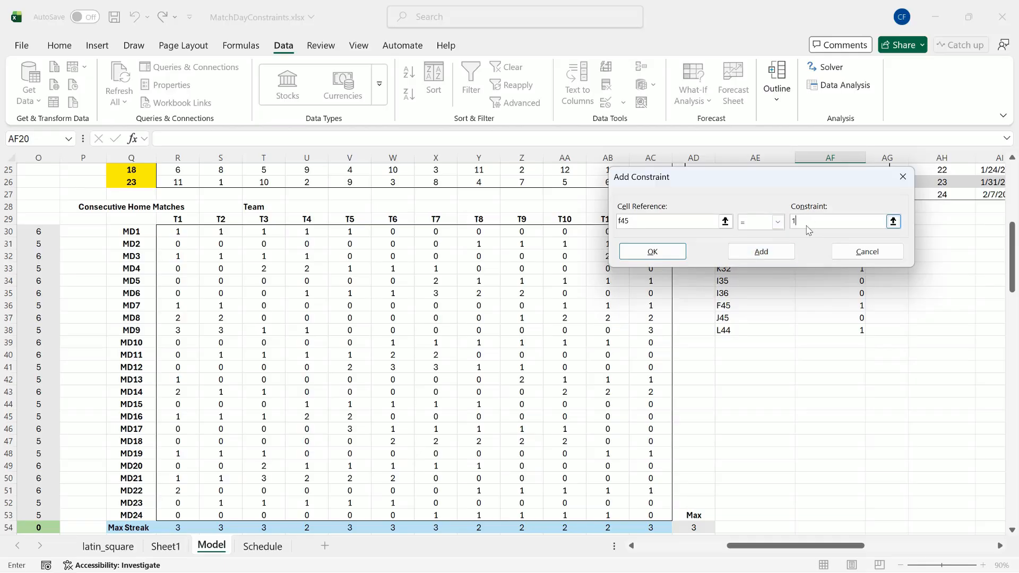
{"action": "left_click", "coordinate": [779, 254]}
Step: Add a Solver constraint requiring cell J45 to equal 0
{"action": "type", "text": "j45"}
{"action": "left_click", "coordinate": [778, 222]}
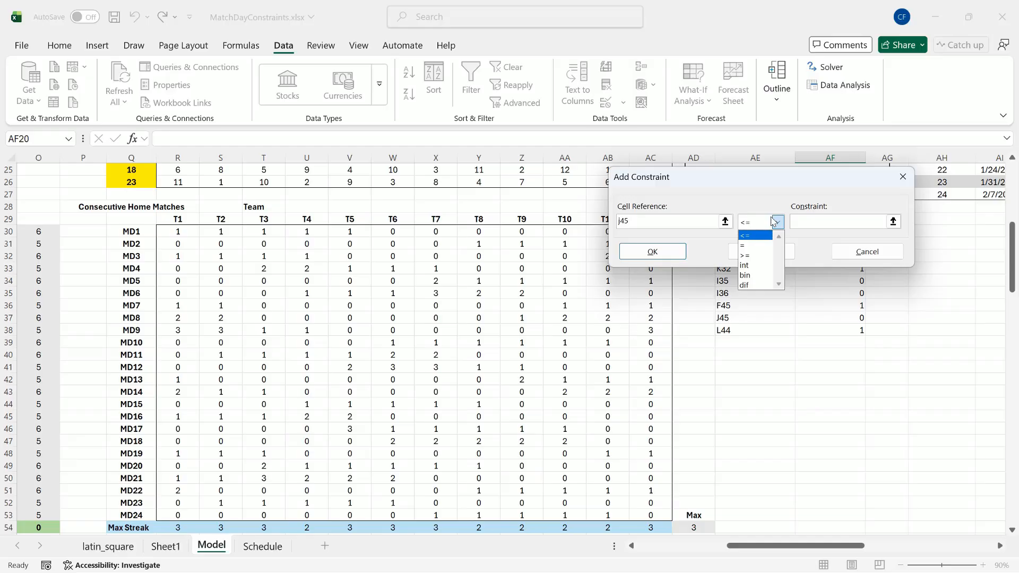
{"action": "left_click", "coordinate": [759, 246]}
{"action": "type", "text": "0"}
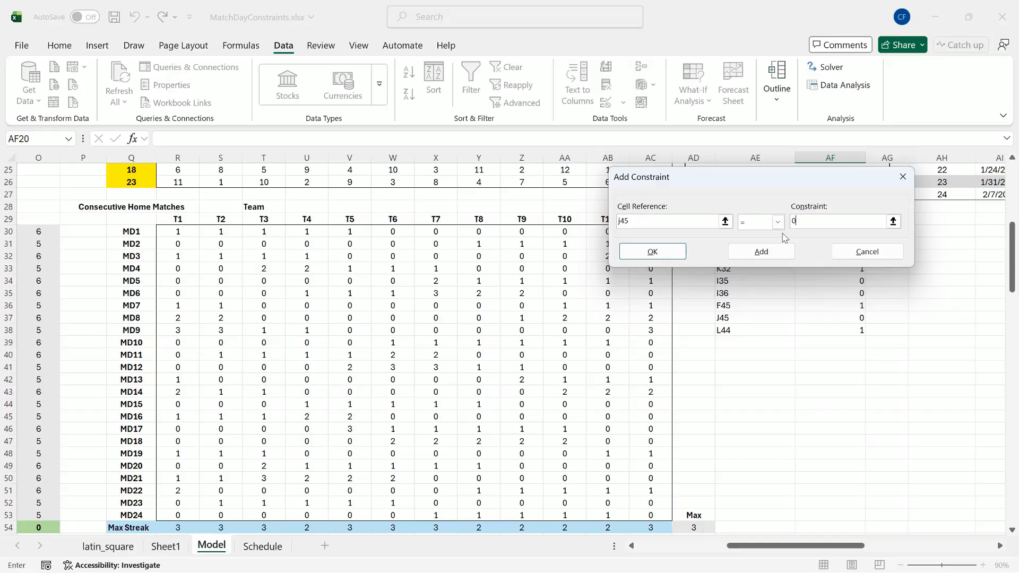
{"action": "left_click", "coordinate": [785, 251]}
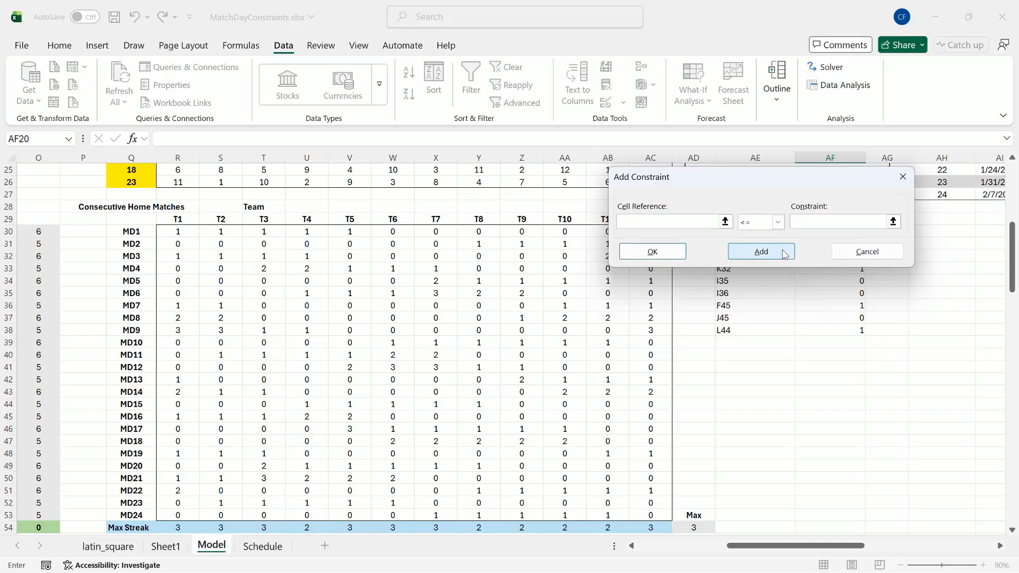
Step: Add the last Solver constraint, L44 equal to 1, and close Solver after checking the constraint list
{"action": "type", "text": "I44"}
{"action": "left_click", "coordinate": [778, 221]}
{"action": "left_click", "coordinate": [763, 244]}
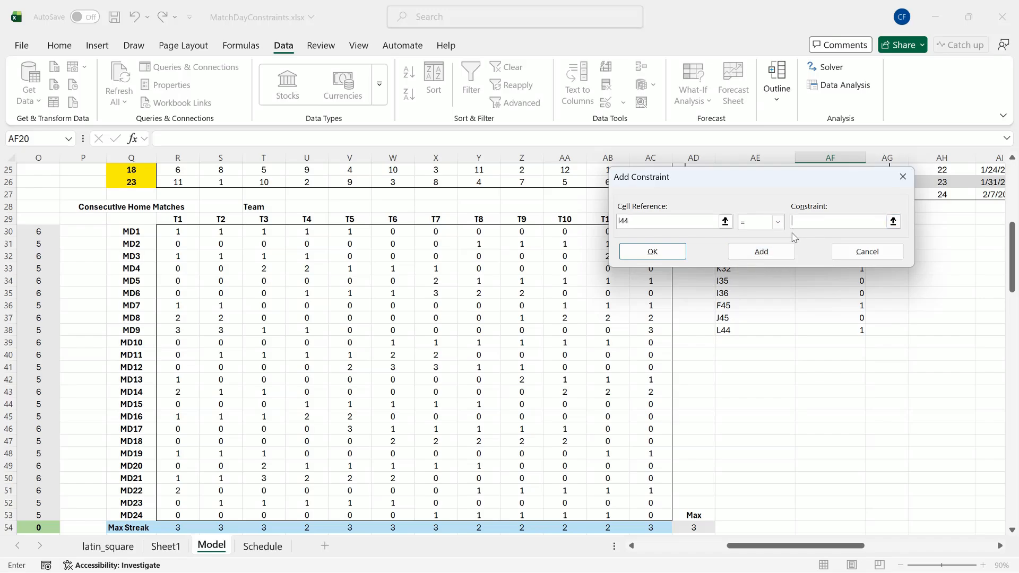
{"action": "left_click", "coordinate": [663, 252]}
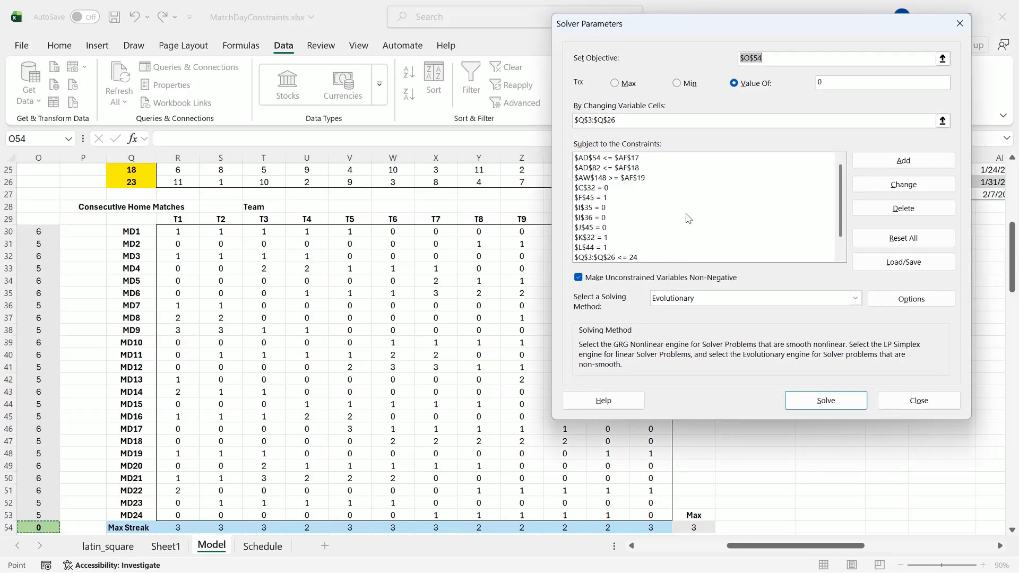
{"action": "scroll", "coordinate": [688, 219], "scroll_direction": "down", "scroll_amount": 1}
{"action": "scroll", "coordinate": [688, 219], "scroll_direction": "up", "scroll_amount": 1}
{"action": "left_click", "coordinate": [918, 401]}
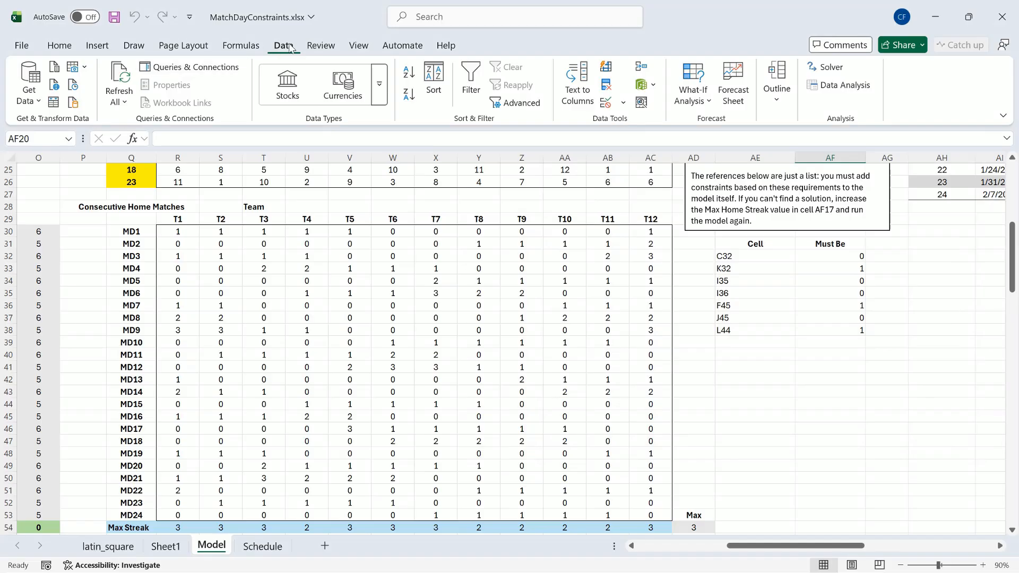
Step: Save the workbook under the new file name HumanReadable
{"action": "key", "text": "F12"}
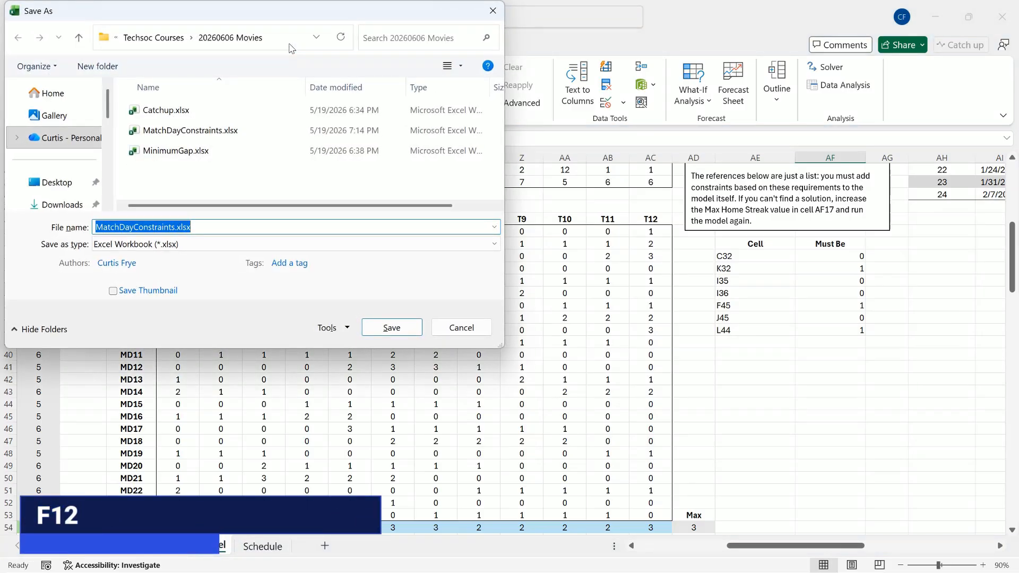
{"action": "type", "text": "HumanRea"}
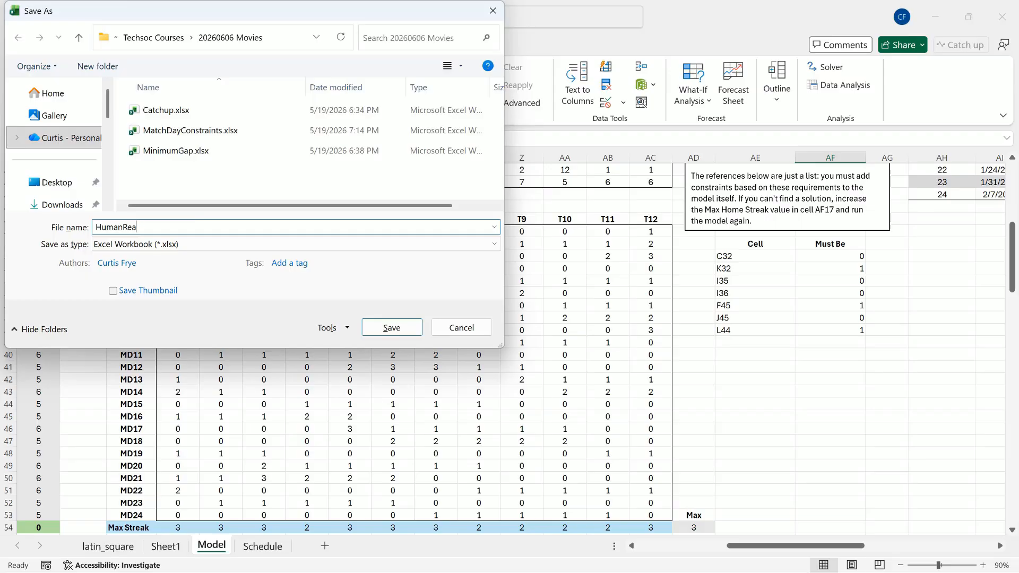
{"action": "type", "text": "dable"}
{"action": "key", "text": "Return"}
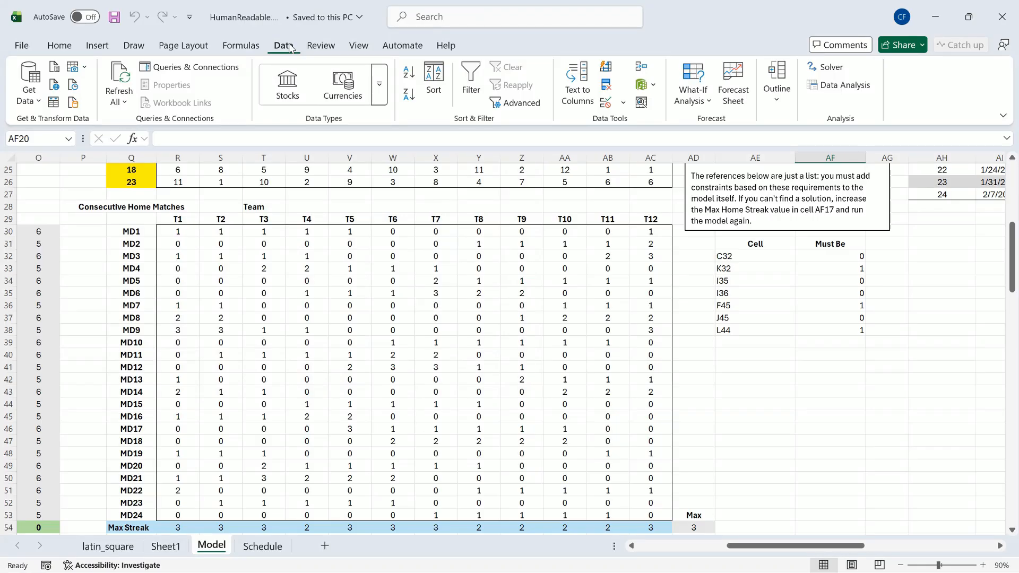
Step: Try to solve the model with the match-day constraints and the current streak limits, keeping the Solver values
{"action": "left_click", "coordinate": [828, 68]}
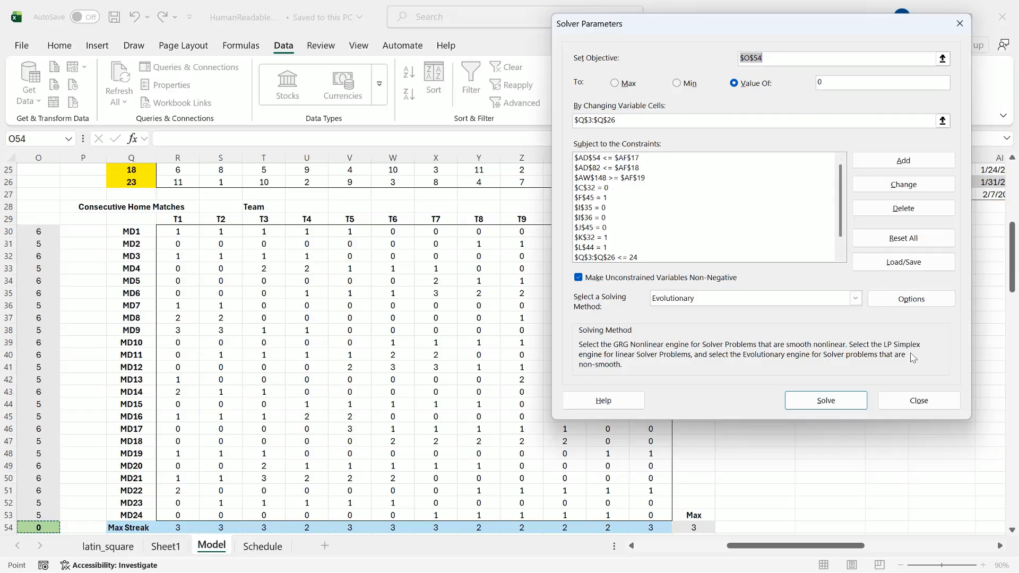
{"action": "left_click", "coordinate": [828, 402]}
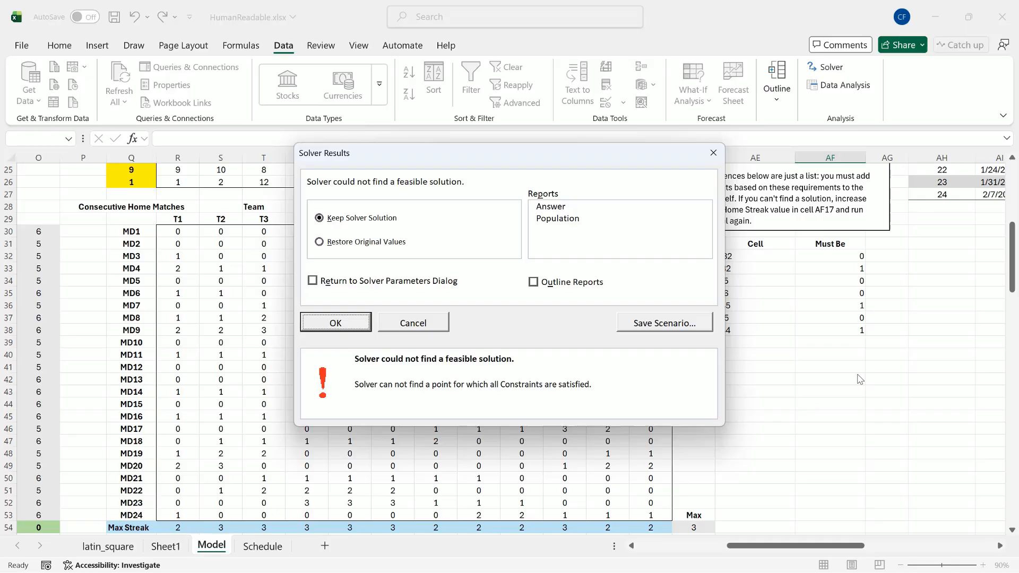
{"action": "left_click", "coordinate": [336, 322]}
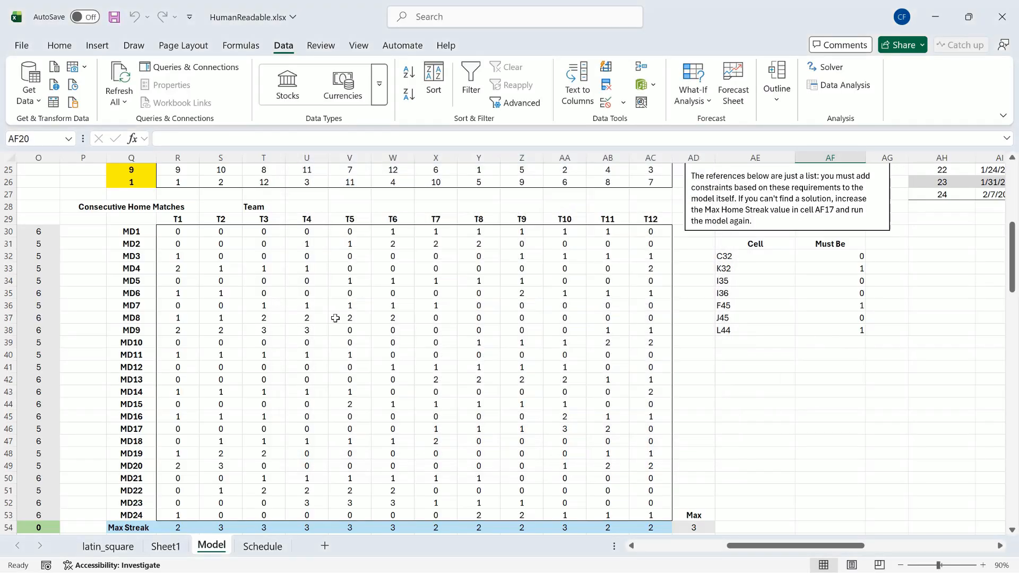
Step: Set both the Max Home Streak and the Max Away Streak to 4
{"action": "scroll", "coordinate": [793, 407], "scroll_direction": "up", "scroll_amount": 5}
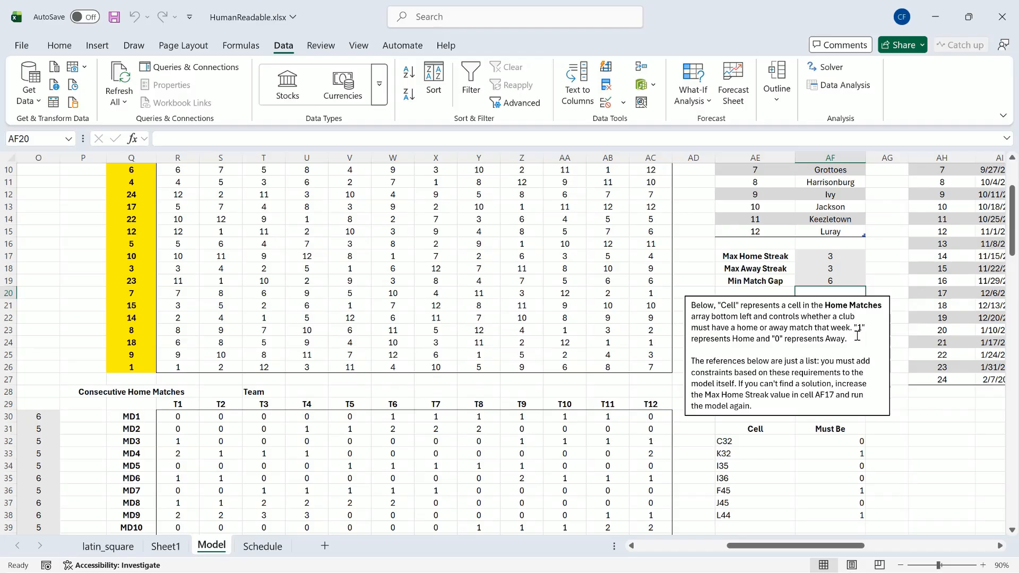
{"action": "left_click", "coordinate": [842, 256]}
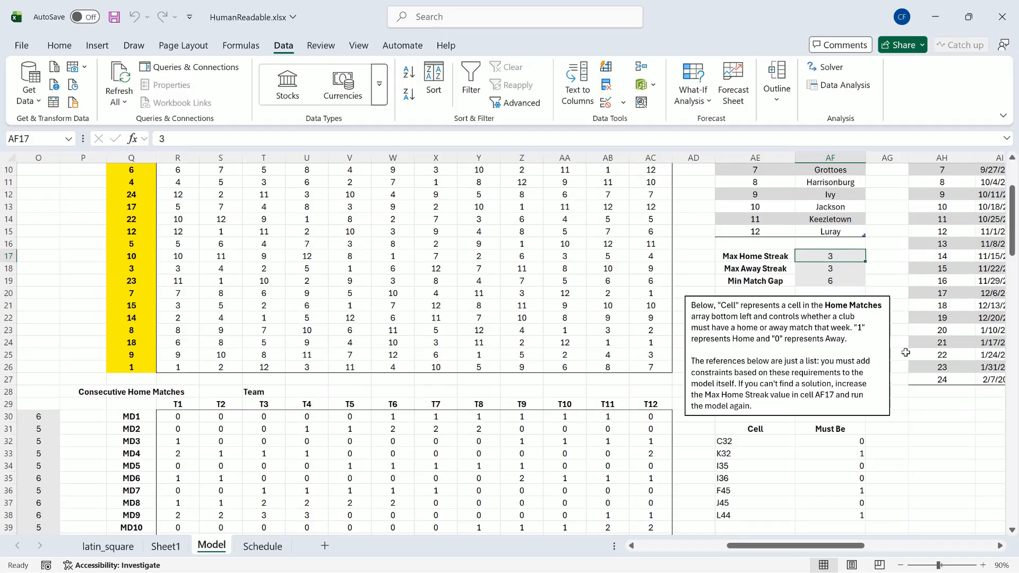
{"action": "type", "text": "4"}
{"action": "key", "text": "Return"}
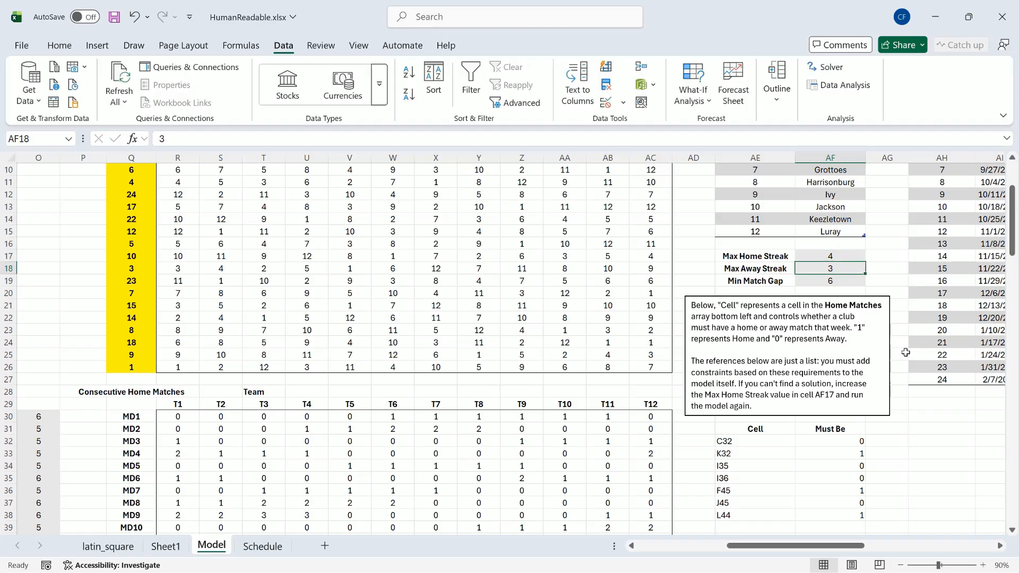
{"action": "type", "text": "4"}
{"action": "key", "text": "Return"}
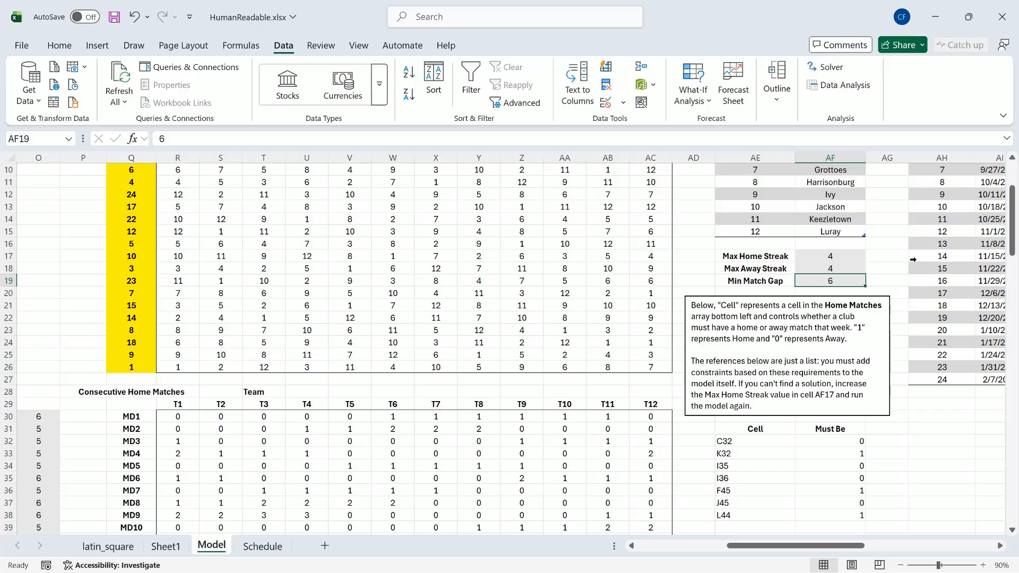
Step: Save the workbook, rerun Solver with the relaxed streak limits and keep the Solver solution
{"action": "left_click", "coordinate": [829, 66]}
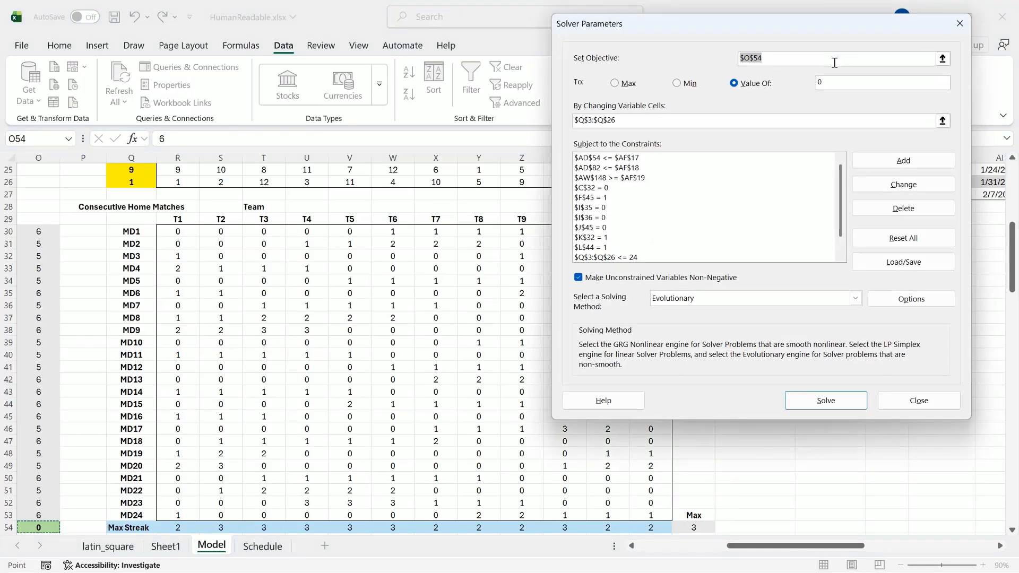
{"action": "left_click", "coordinate": [919, 400]}
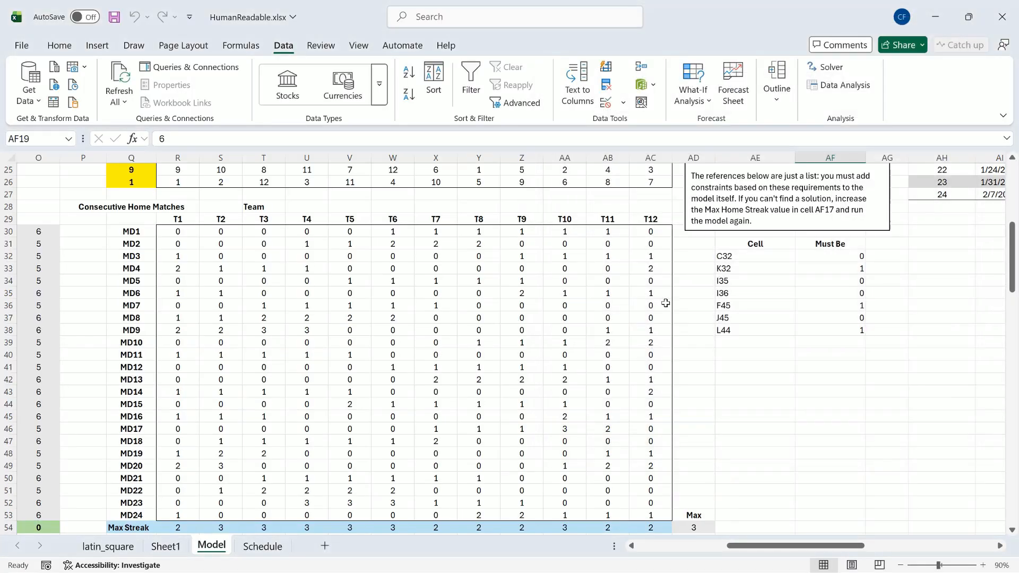
{"action": "key", "text": "ctrl+s"}
{"action": "left_click", "coordinate": [834, 69]}
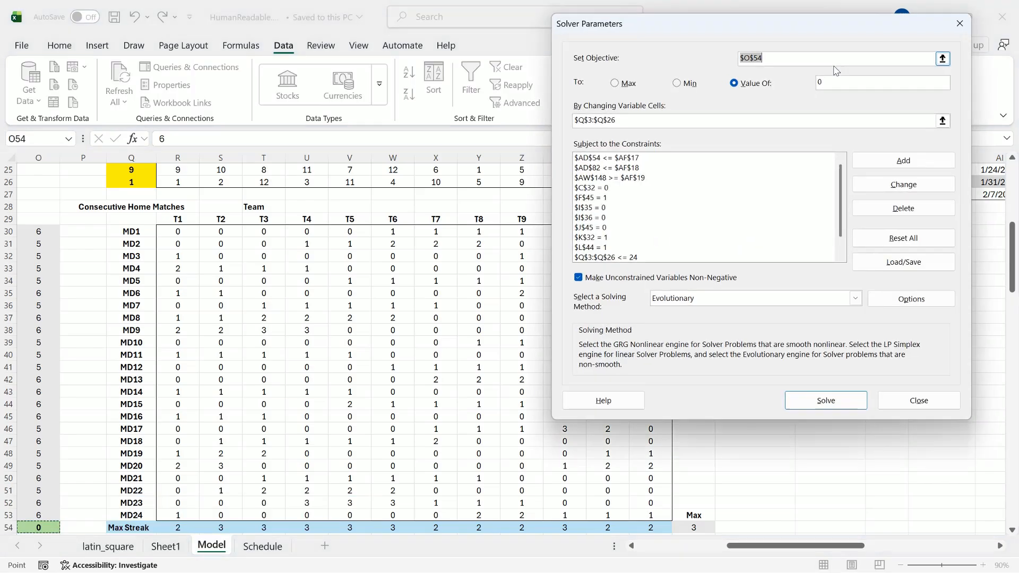
{"action": "left_click", "coordinate": [834, 398]}
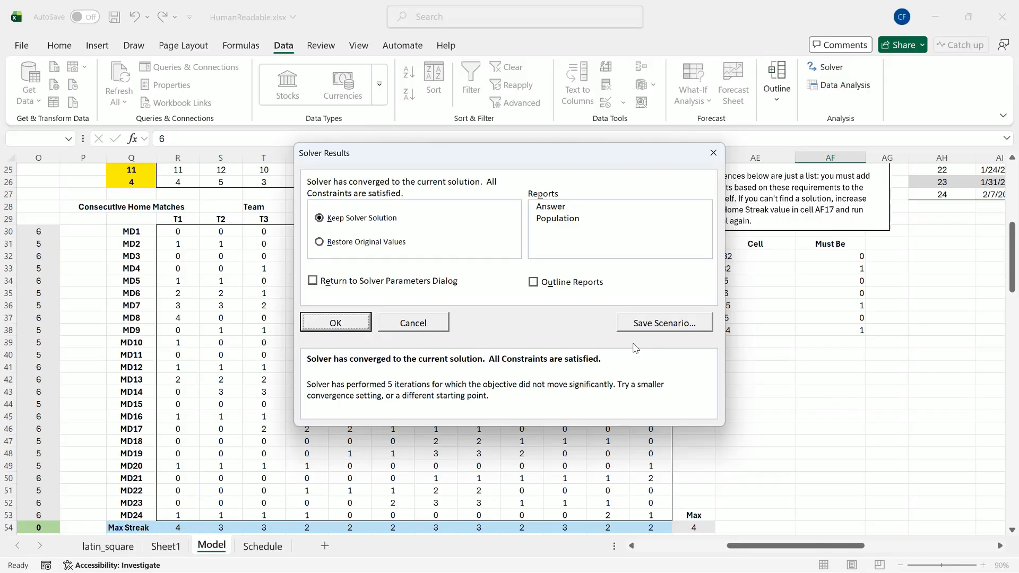
{"action": "left_click", "coordinate": [340, 323]}
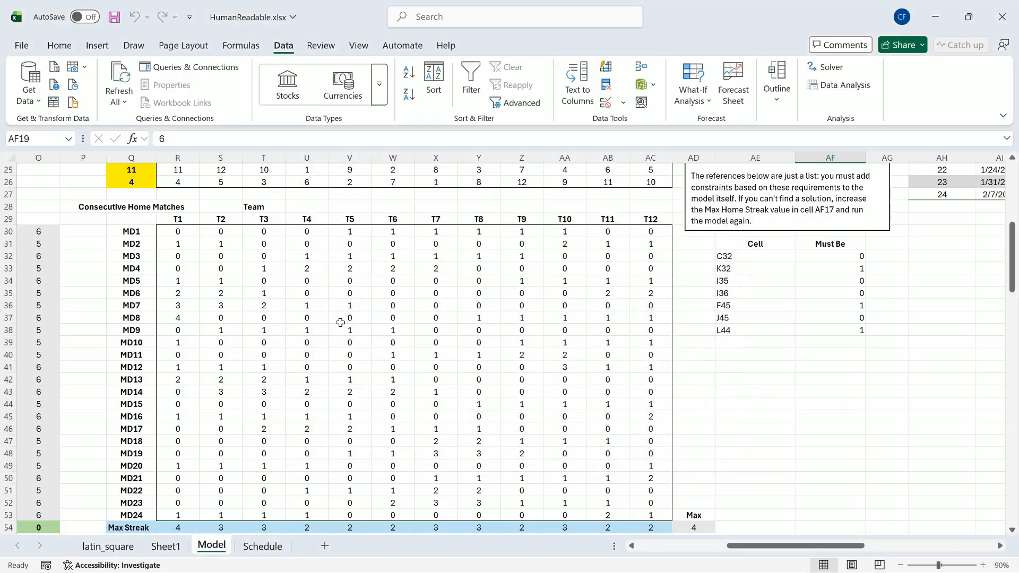
Step: Check the highlighted Home Matches cells, including K32, I35, I36, F45, J45 and L44, against their required values
{"action": "left_click_drag", "start_coordinate": [822, 549], "coordinate": [731, 552]}
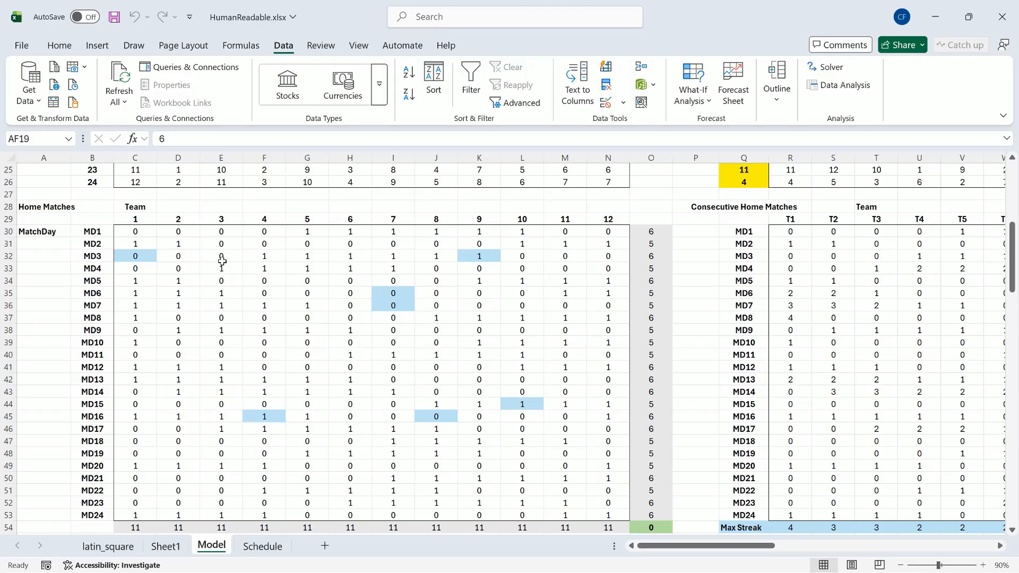
{"action": "left_click", "coordinate": [474, 257]}
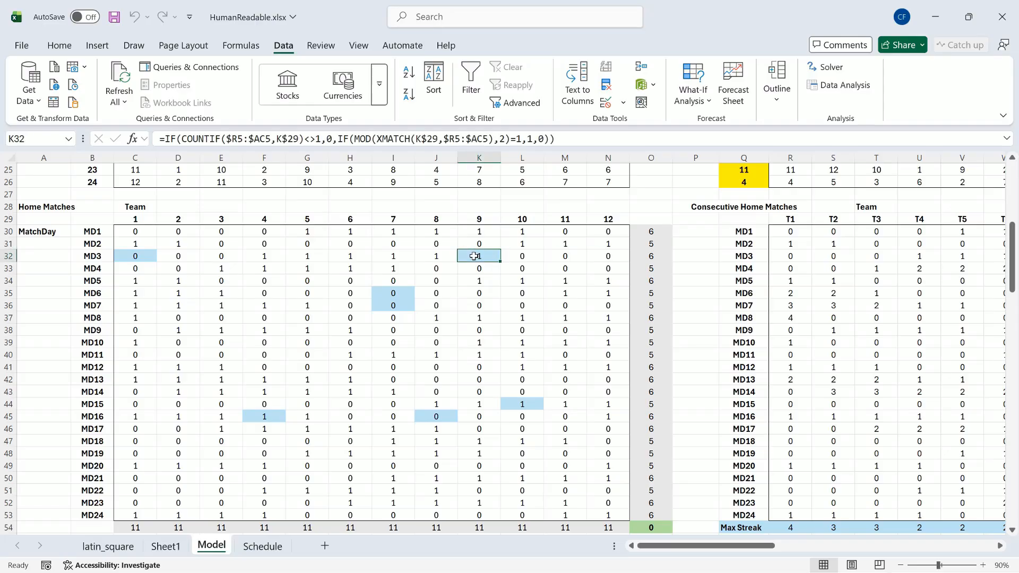
{"action": "left_click", "coordinate": [402, 295]}
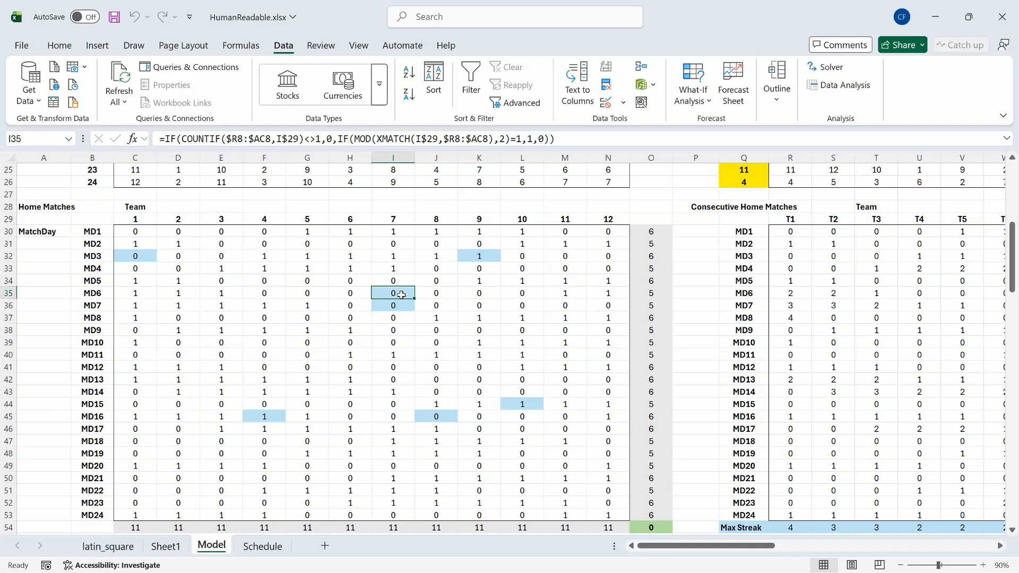
{"action": "left_click", "coordinate": [405, 306]}
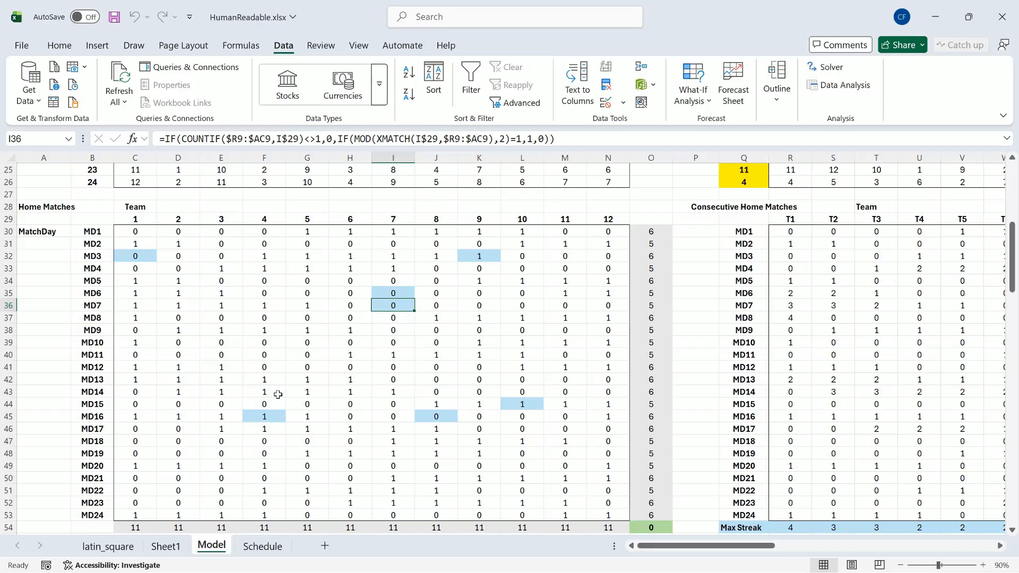
{"action": "left_click", "coordinate": [276, 417]}
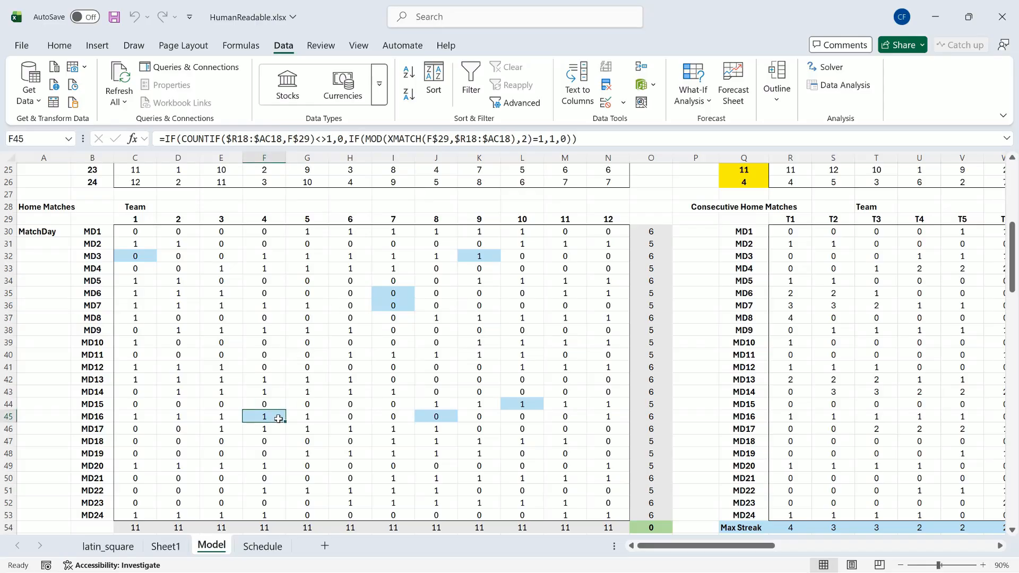
{"action": "left_click", "coordinate": [422, 416]}
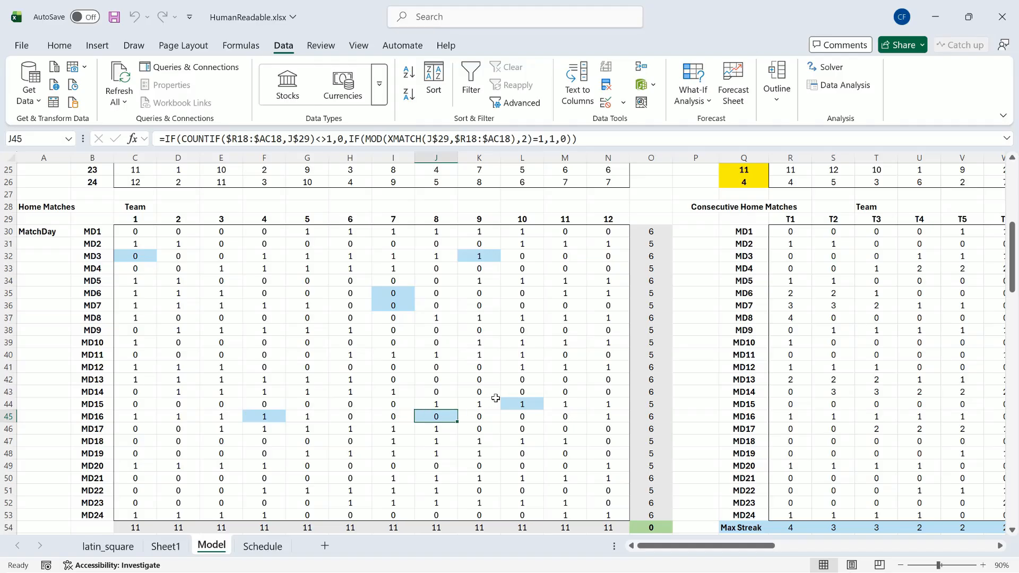
{"action": "left_click", "coordinate": [513, 403]}
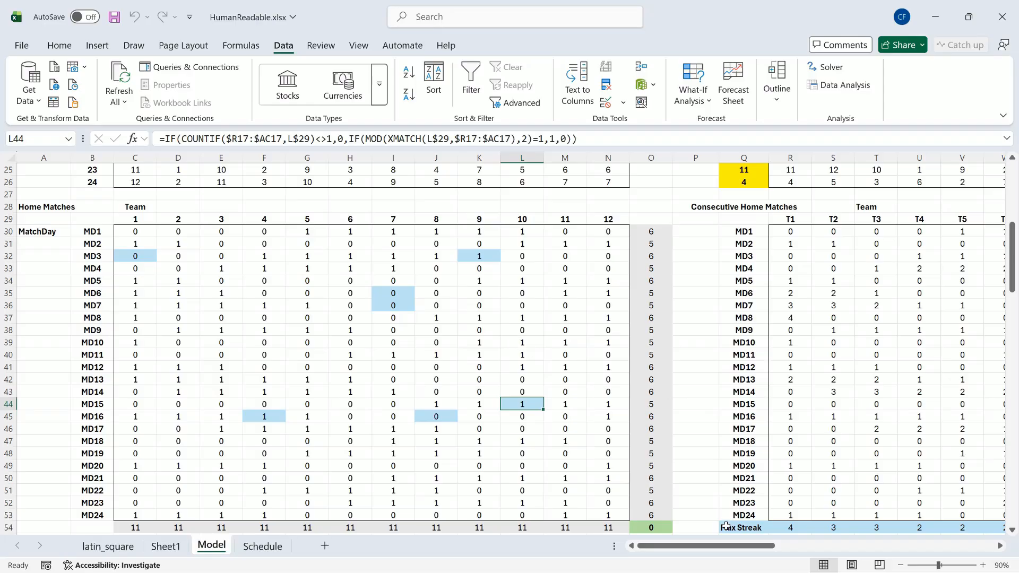
Step: Examine the Max Streak rows below the Consecutive Home Matches and Consecutive Away Matches arrays
{"action": "left_click_drag", "start_coordinate": [719, 550], "coordinate": [770, 553]}
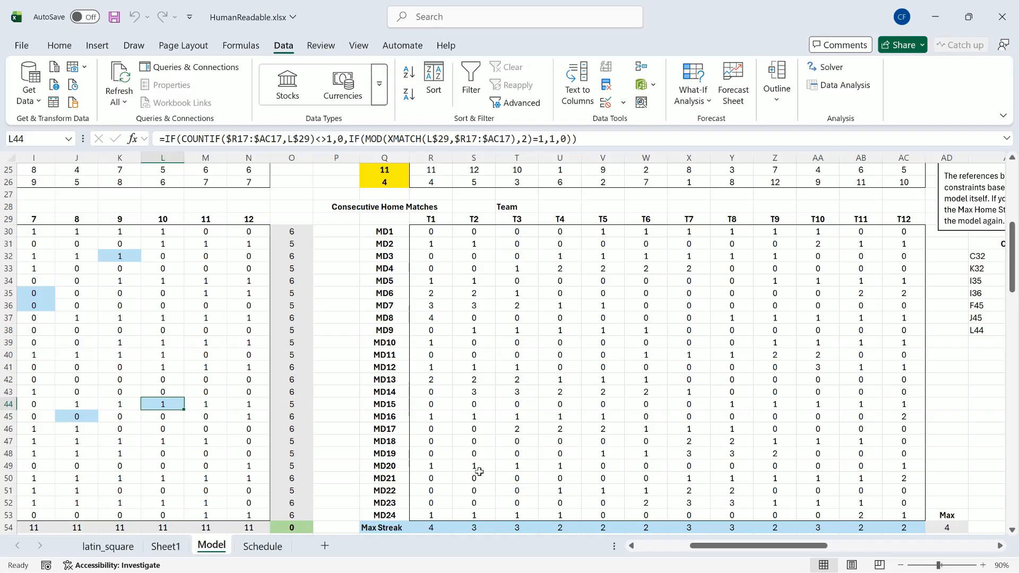
{"action": "scroll", "coordinate": [480, 472], "scroll_direction": "down", "scroll_amount": 8}
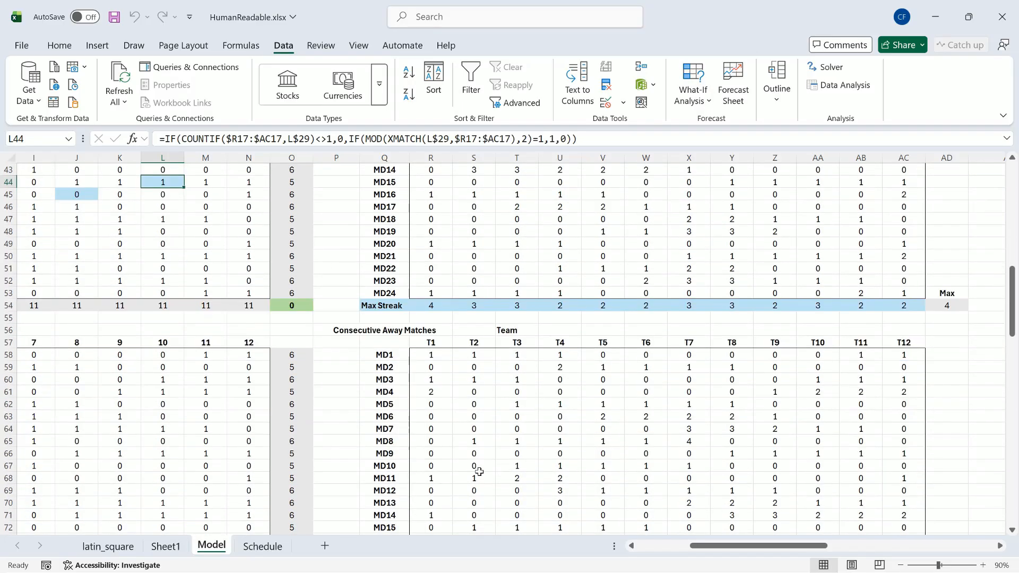
{"action": "scroll", "coordinate": [479, 471], "scroll_direction": "down", "scroll_amount": 2}
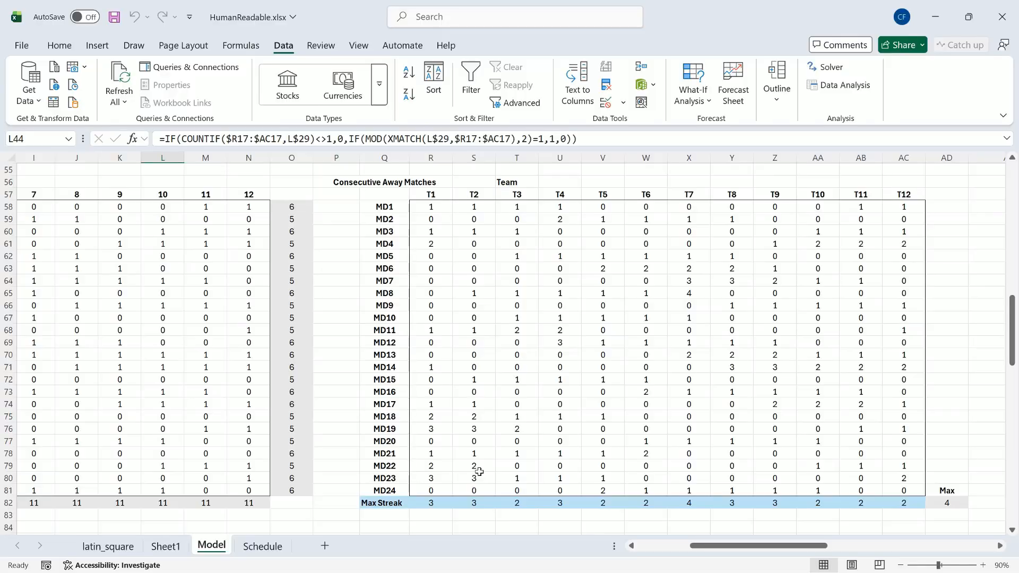